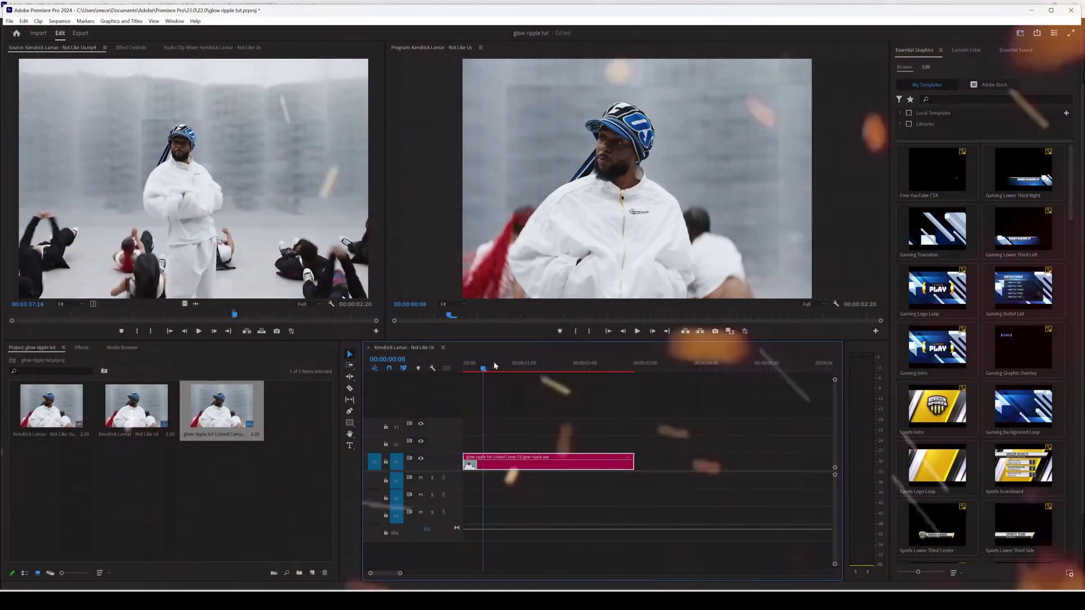
Play the sequence to preview the linked After Effects comp clip on V1.
key("space")
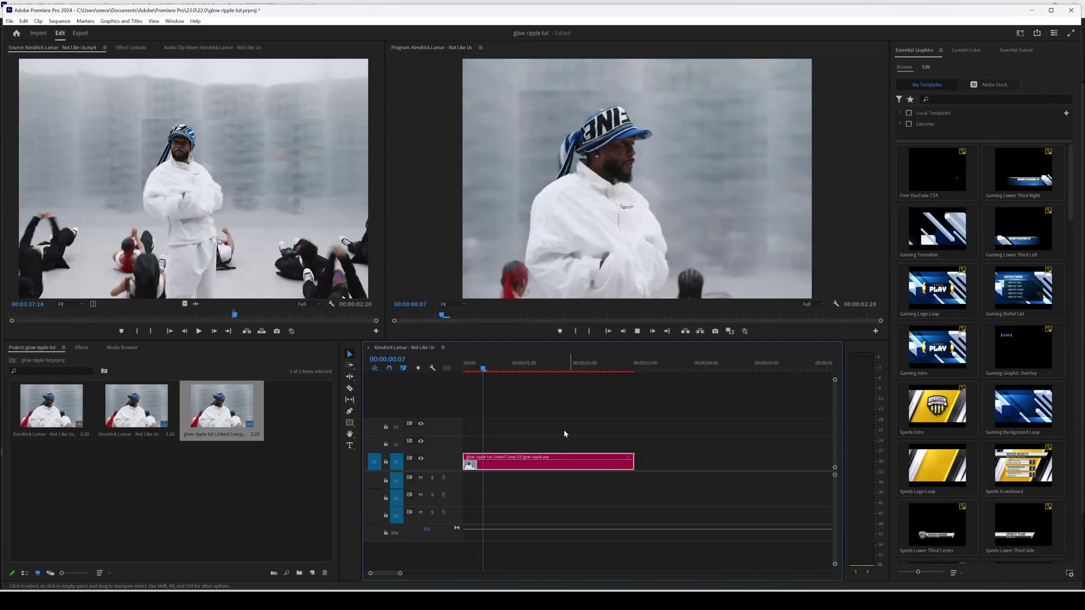
Leave Premiere Pro for After Effects to edit the linked comp's Not Like Us footage layer.
right_click(530, 464)
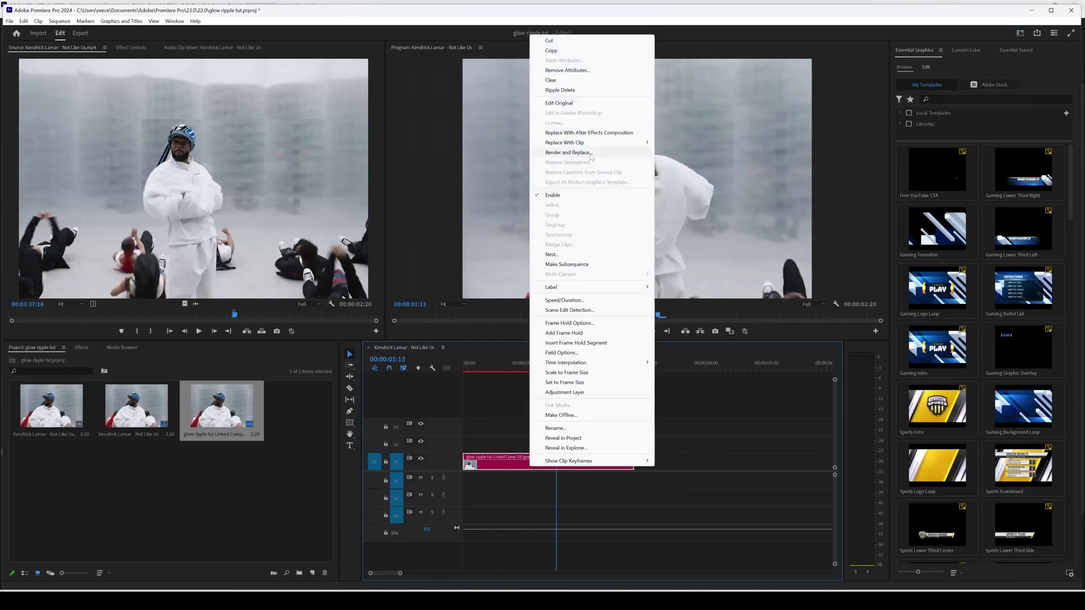
left_click(599, 514)
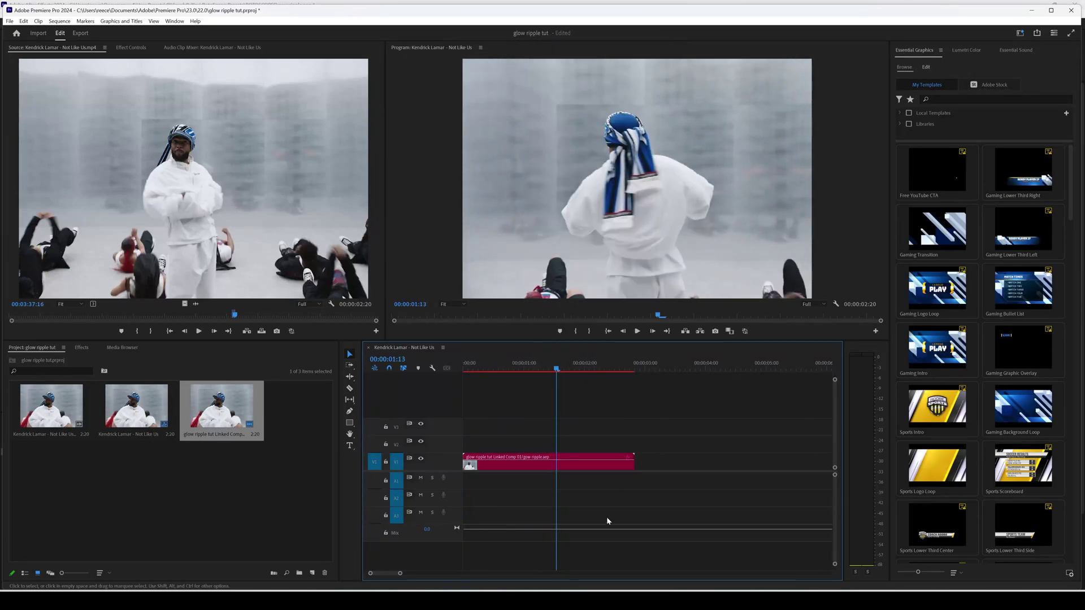
mouse_move(543, 601)
left_click(543, 554)
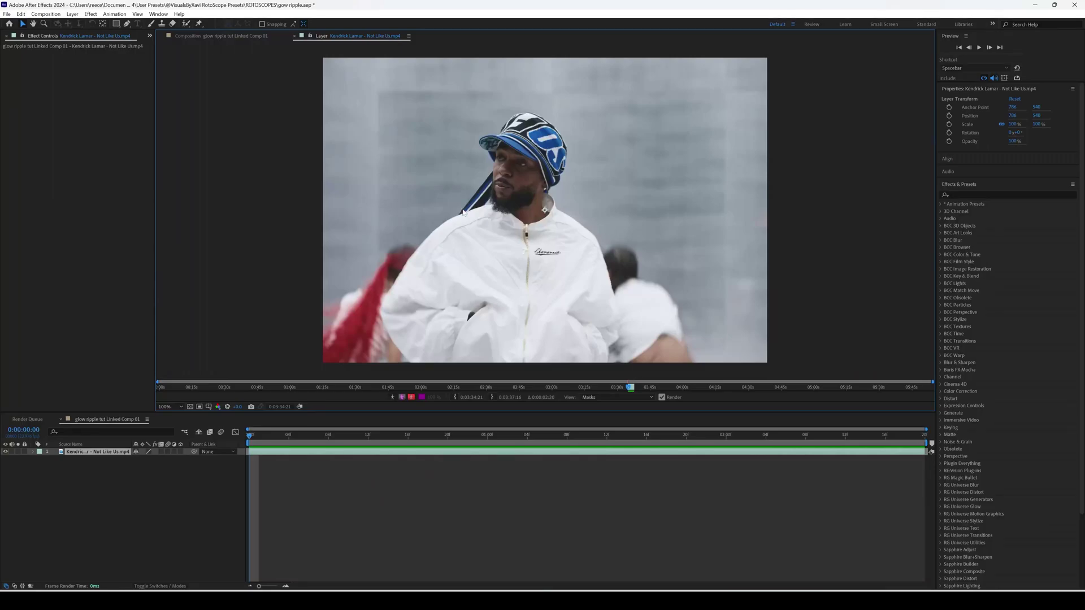
Paint the white jacket with the Roto Brush and propagate the matte through the clip.
key("comma")
key("comma")
key("period")
key("period")
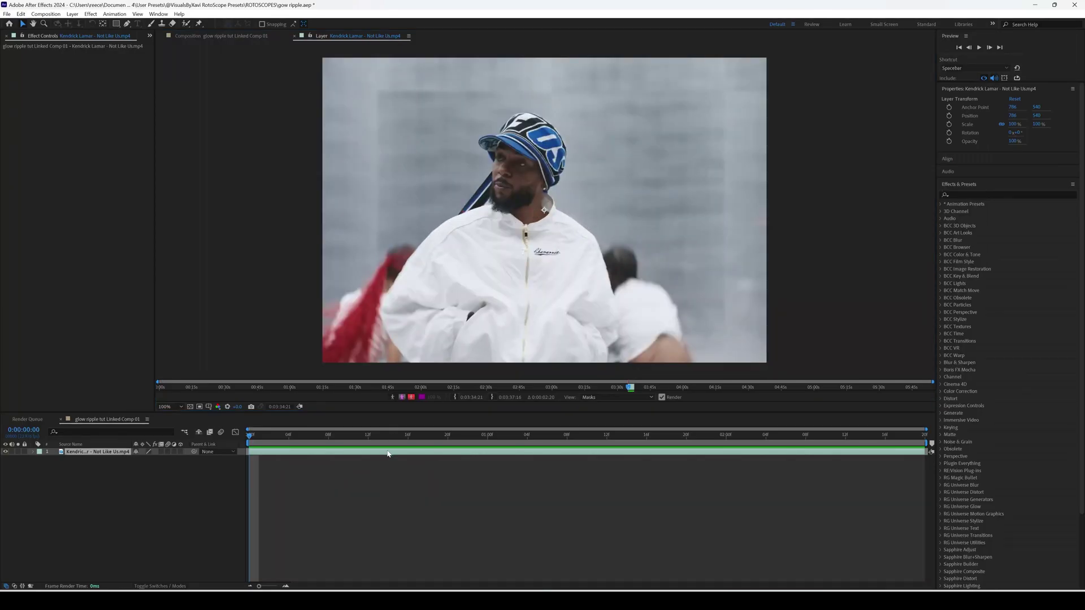
left_click(186, 23)
left_click_drag(493, 205, 485, 345)
mouse_move(250, 433)
left_mouse_down()
mouse_move(491, 415)
mouse_move(886, 415)
mouse_move(793, 421)
mouse_move(617, 403)
left_mouse_up()
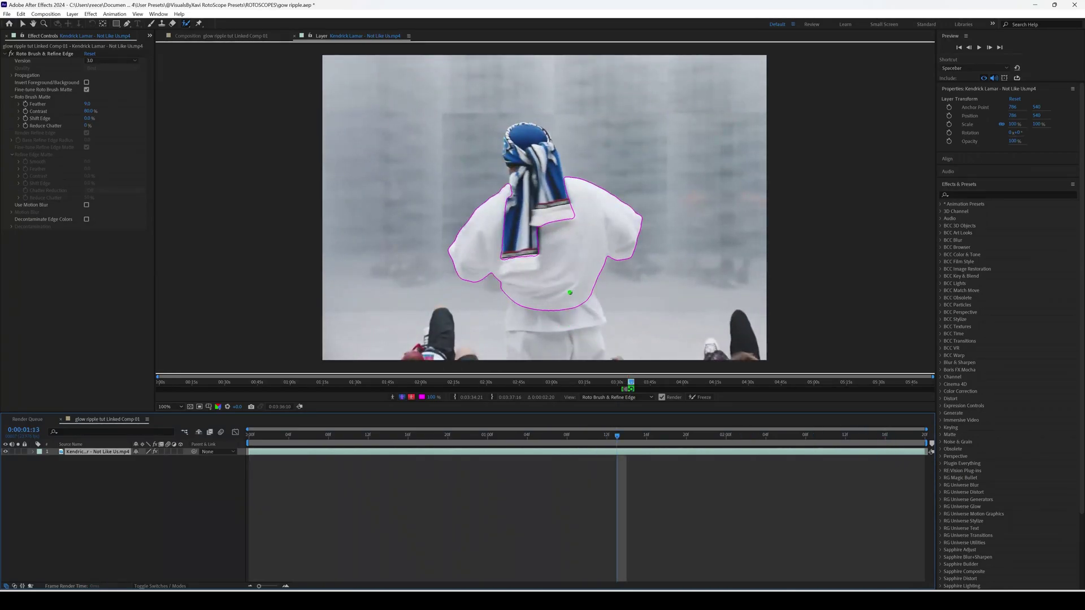
left_click_drag(615, 436, 249, 435)
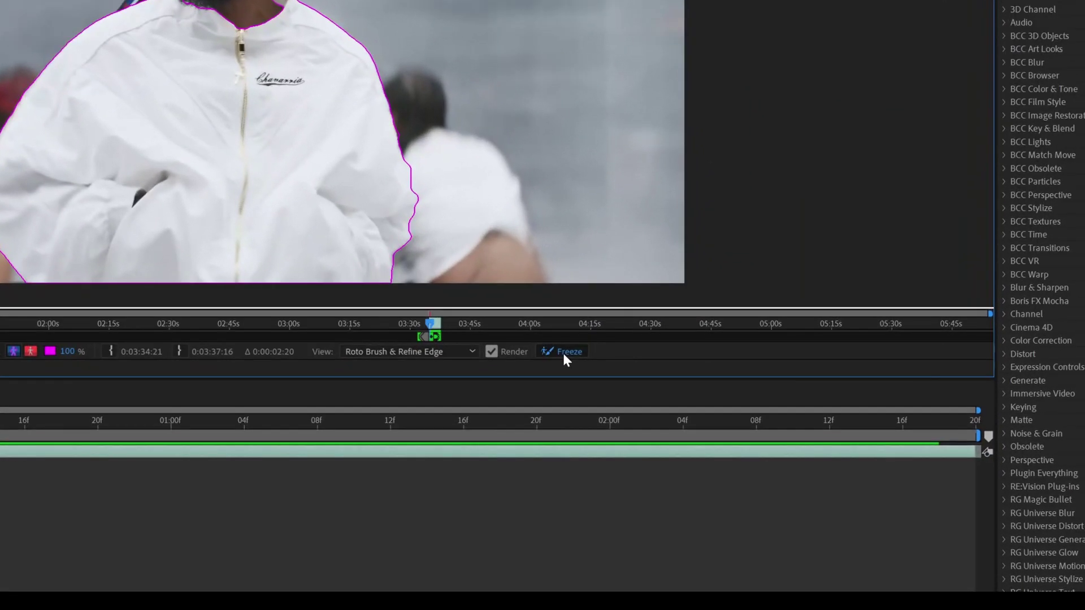
Freeze the jacket matte and duplicate the footage layer.
left_click(702, 398)
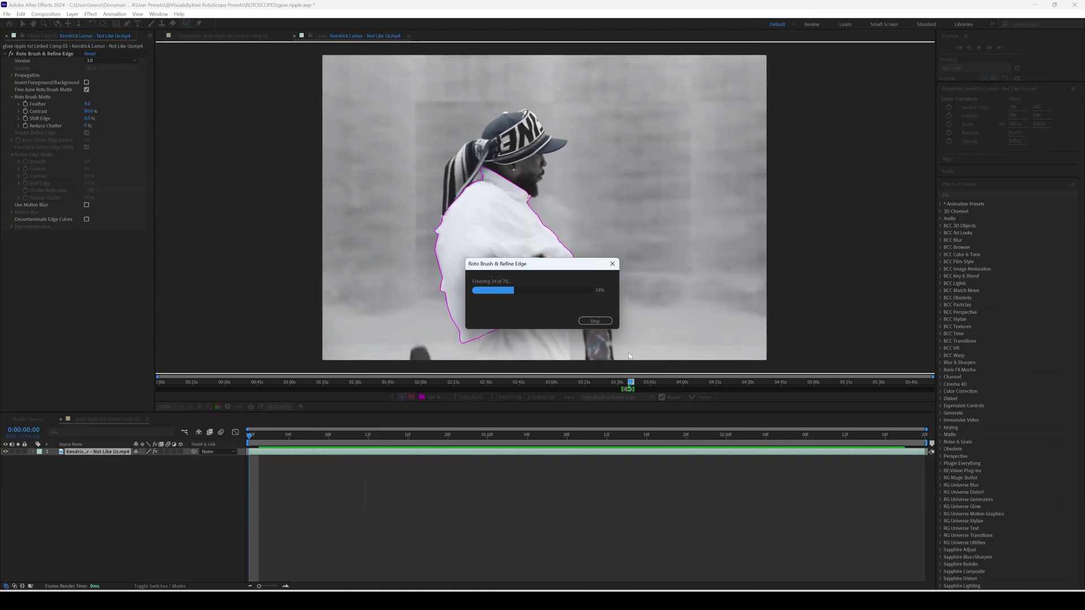
left_click(595, 320)
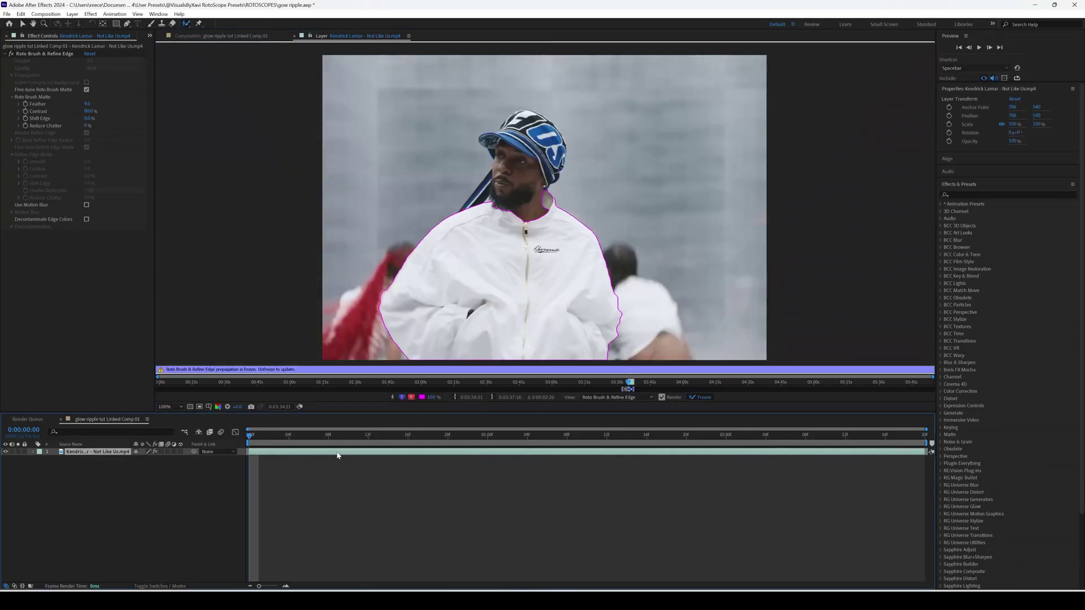
key("ctrl+d")
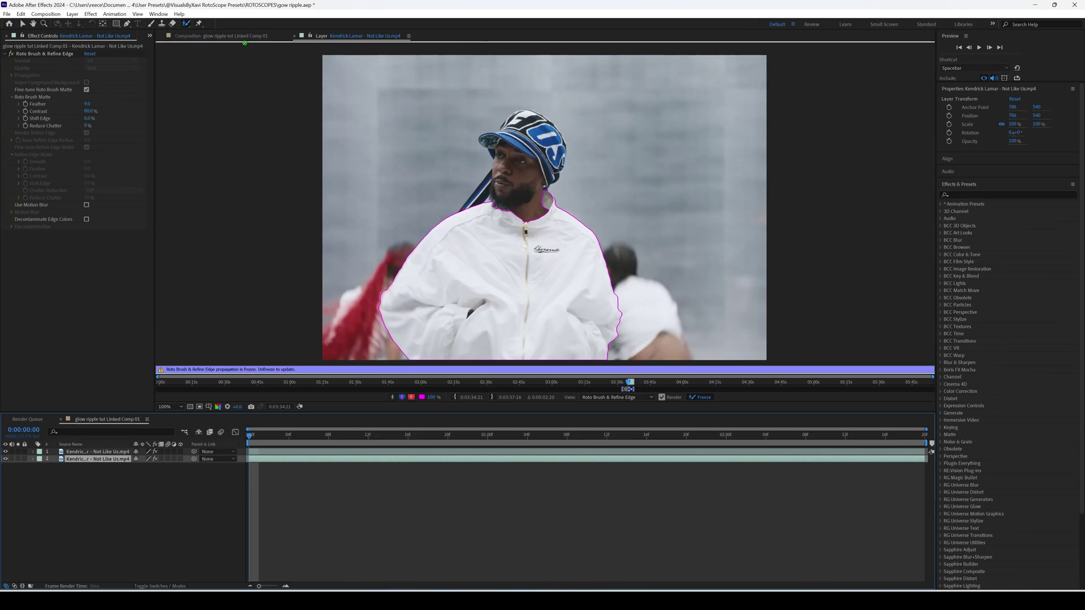
Delete the roto effect from layer 2 and preview the composition.
left_click(239, 35)
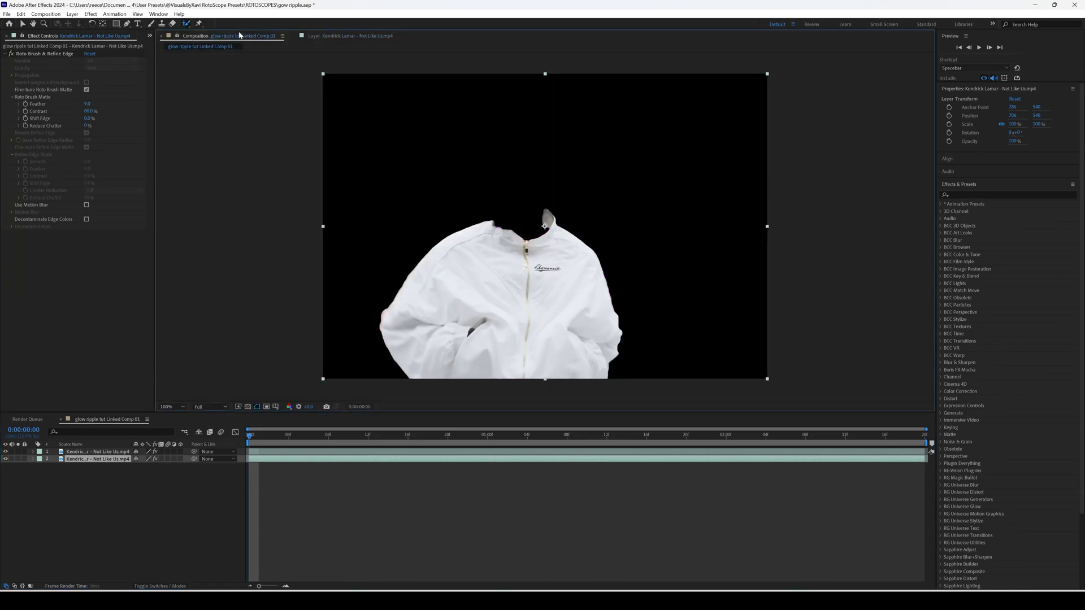
left_click(45, 54)
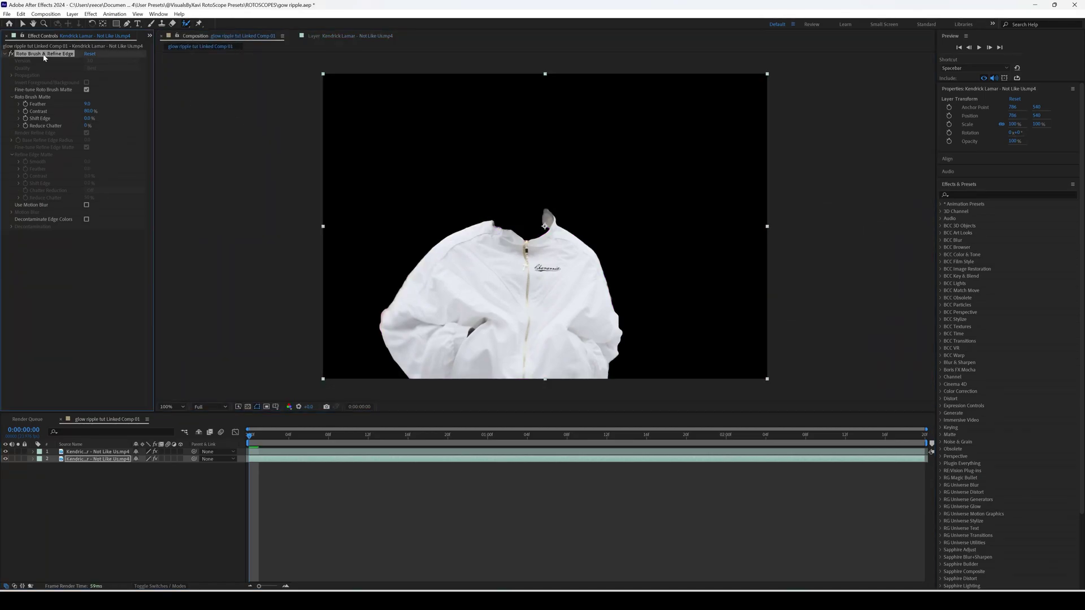
key("Delete")
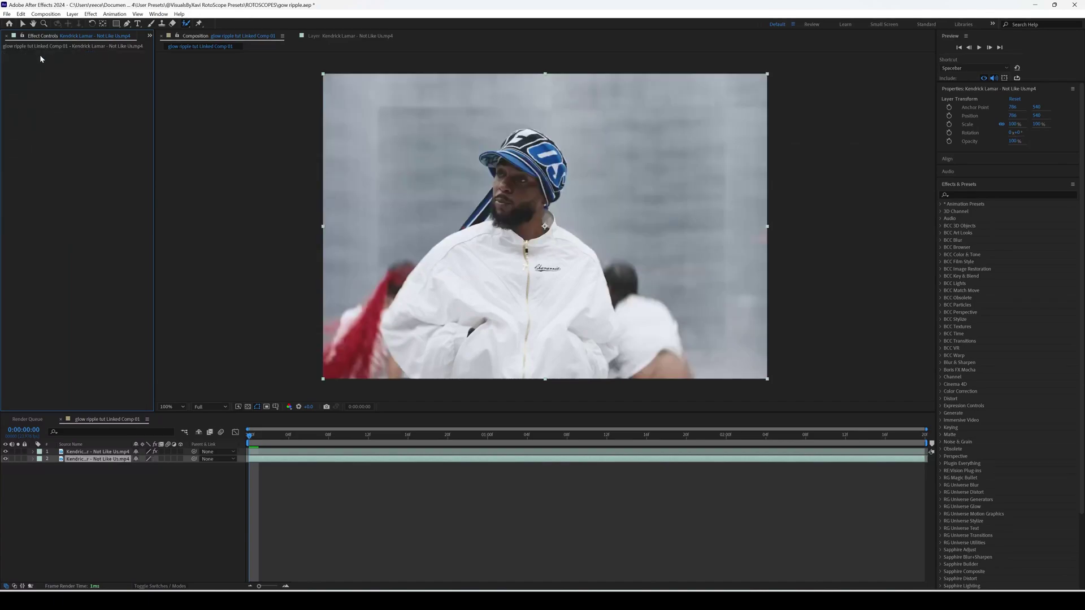
mouse_move(251, 434)
left_mouse_down()
mouse_move(484, 435)
mouse_move(258, 435)
left_mouse_up()
key("space")
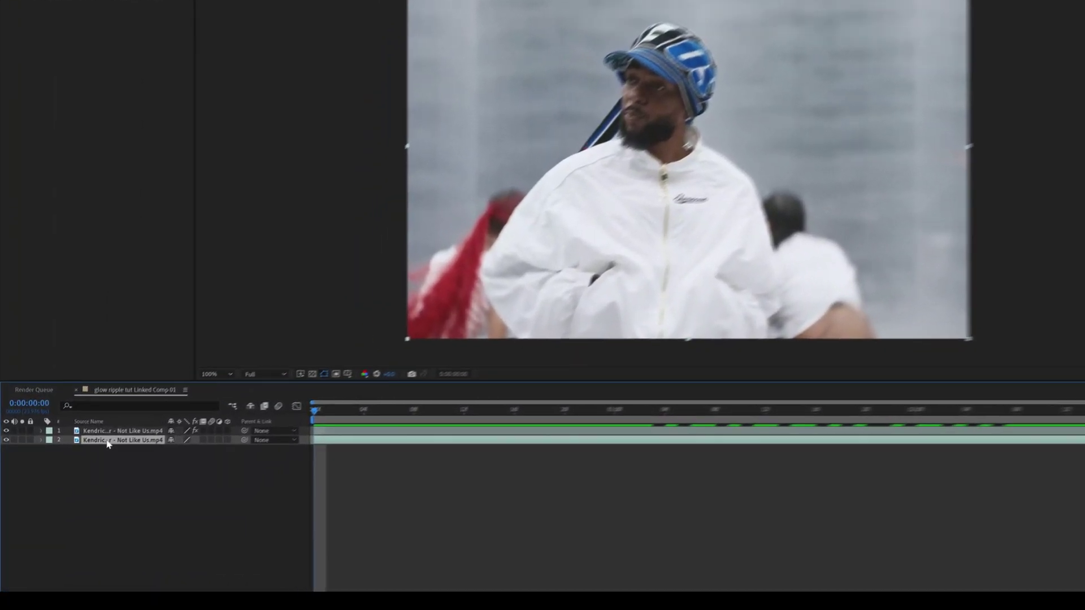
Rename layer 2 to 'Background'.
right_click(84, 459)
left_click(308, 251)
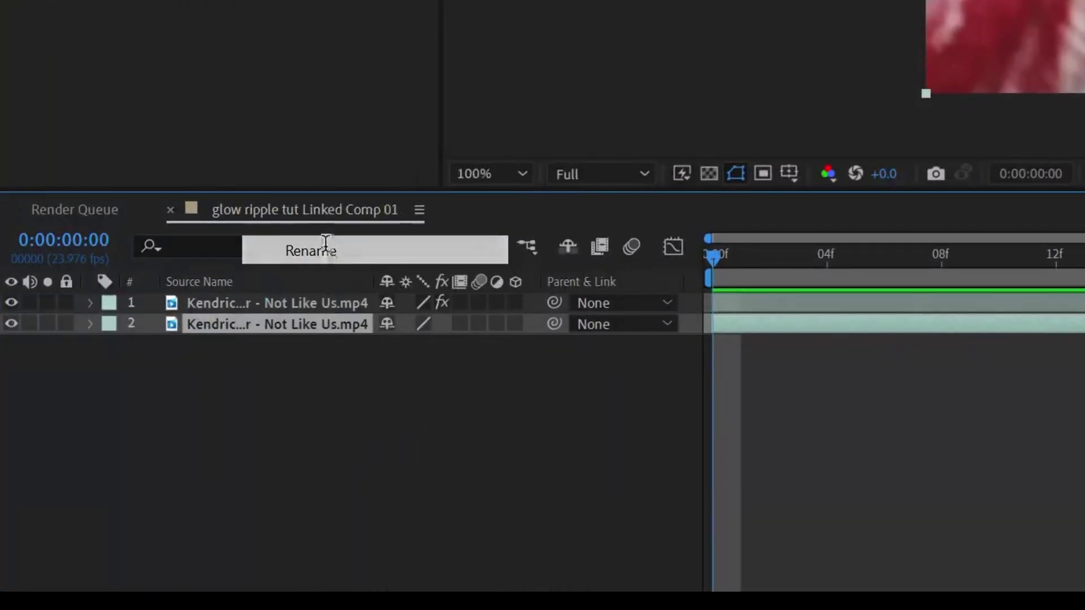
key("BackSpace")
type("Backgrou")
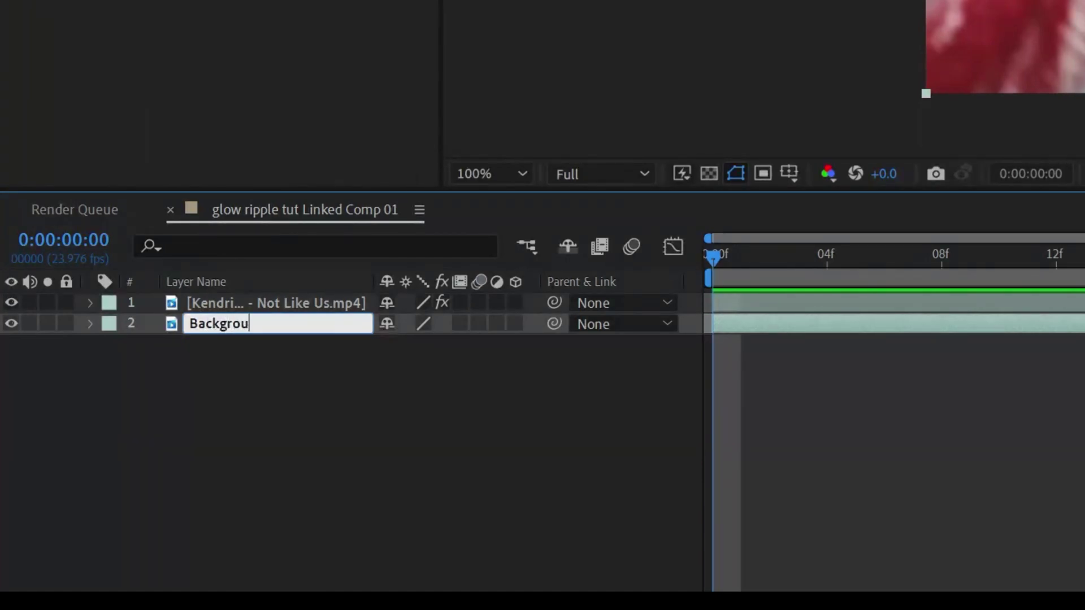
type("nd")
key("Return")
Start renaming layer 1 to 'ROTO'.
right_click(251, 303)
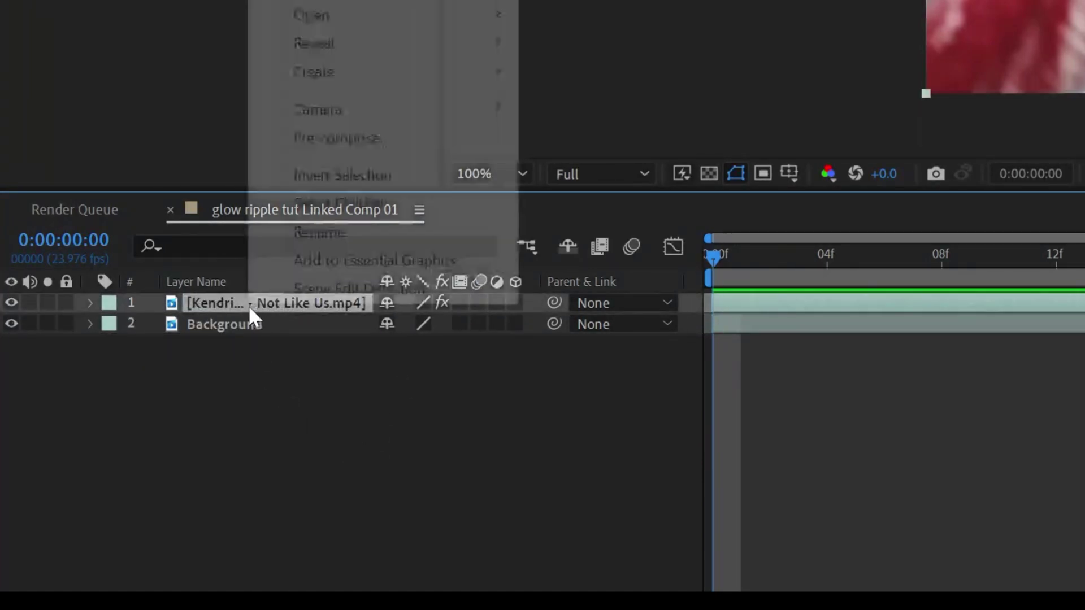
left_click(327, 229)
key("BackSpace")
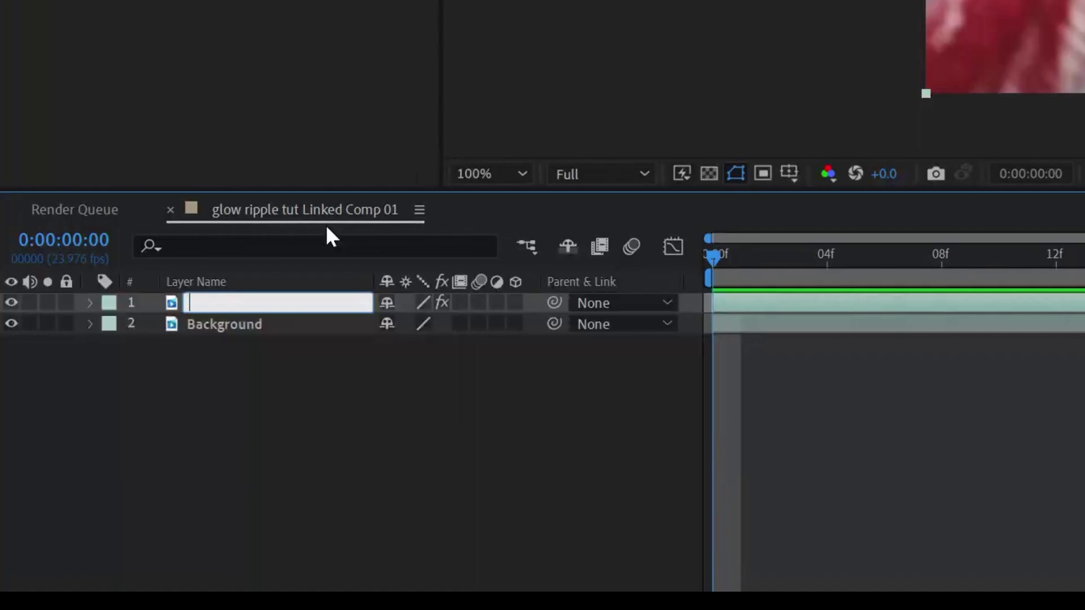
type("RT")
key("BackSpace")
Finish naming the top layer 'ROTO'.
type("OTO")
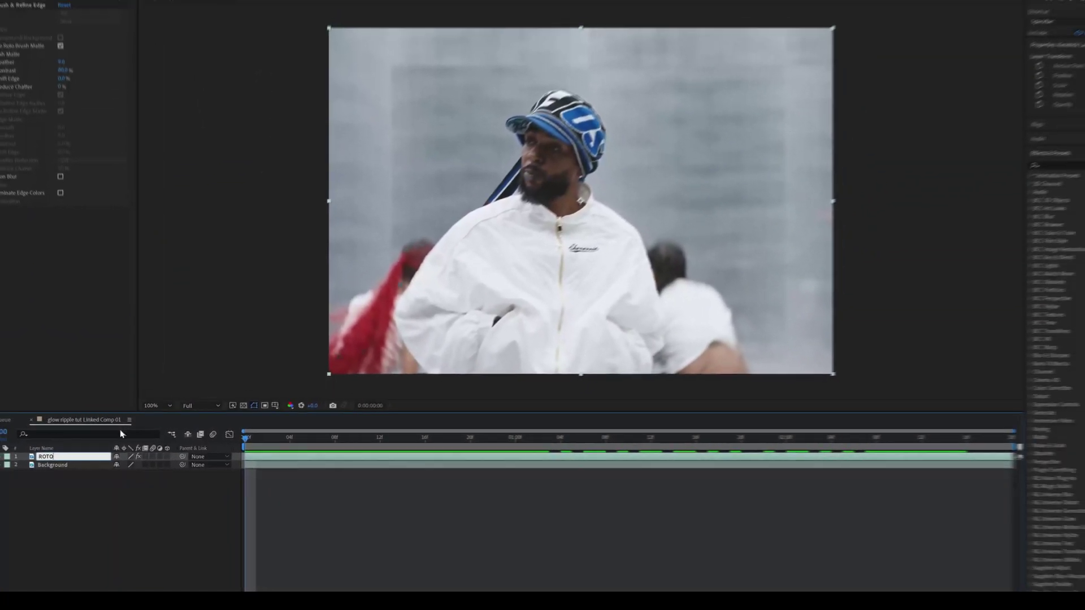
left_click(148, 503)
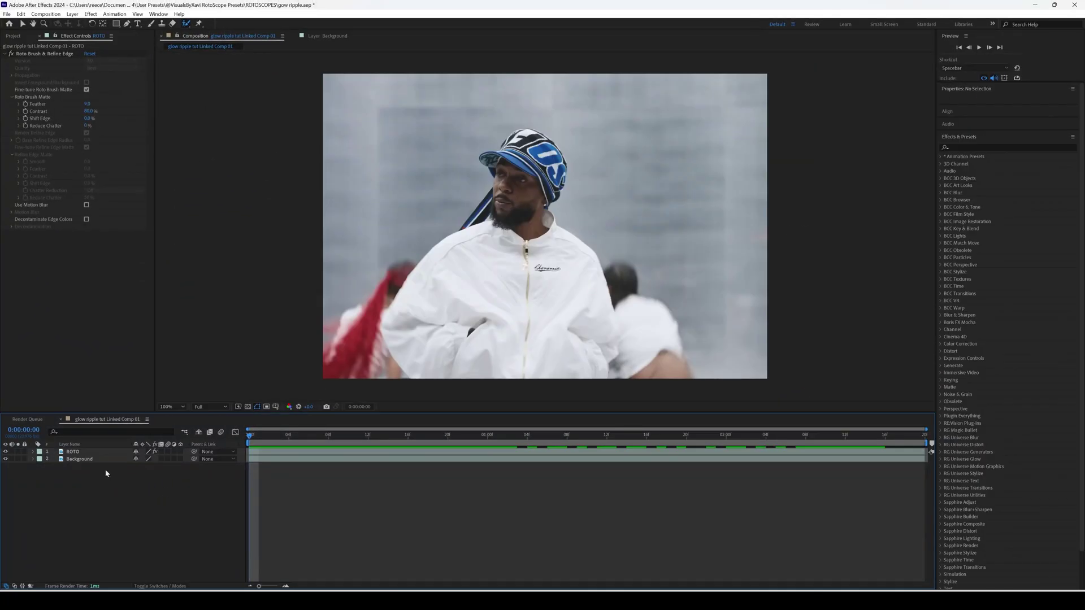
mouse_move(249, 435)
left_mouse_down()
mouse_move(650, 433)
mouse_move(249, 435)
left_mouse_up()
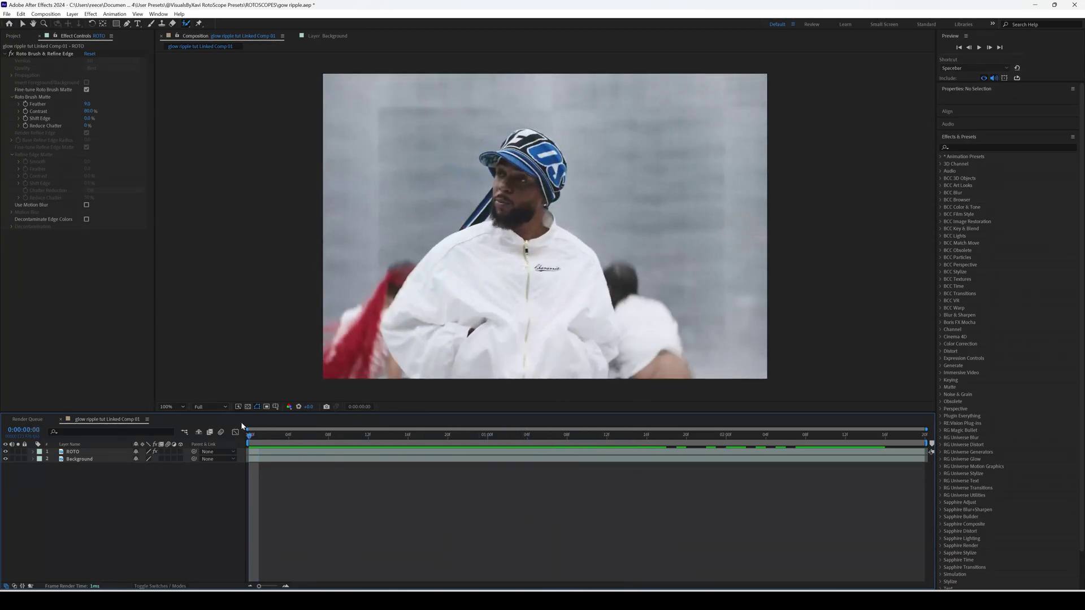
Search 'turb' and apply Turbulent Displace to the ROTO layer.
left_click(34, 452)
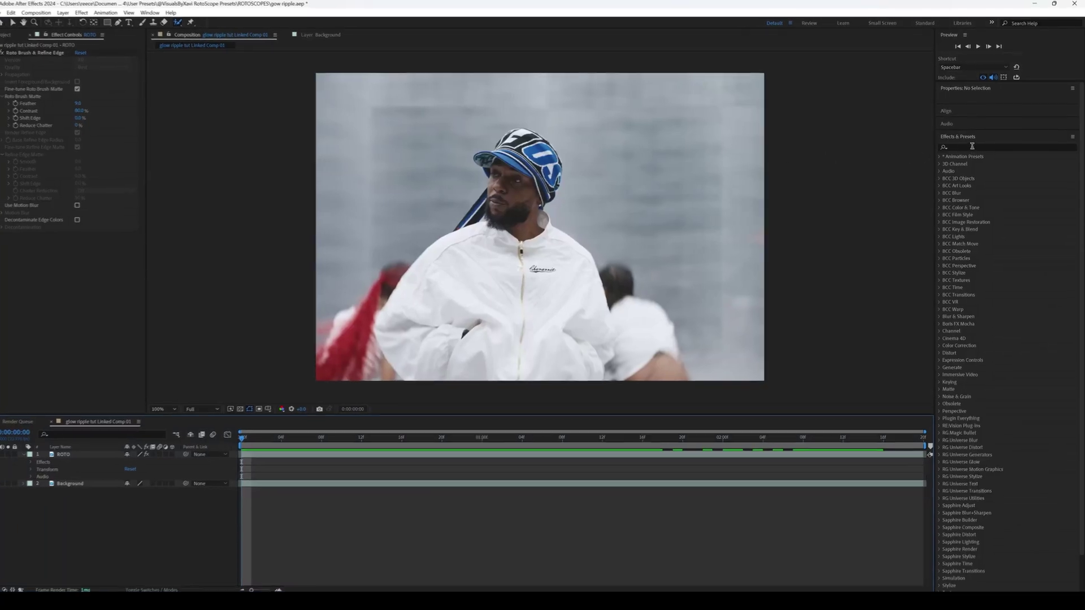
left_click(971, 145)
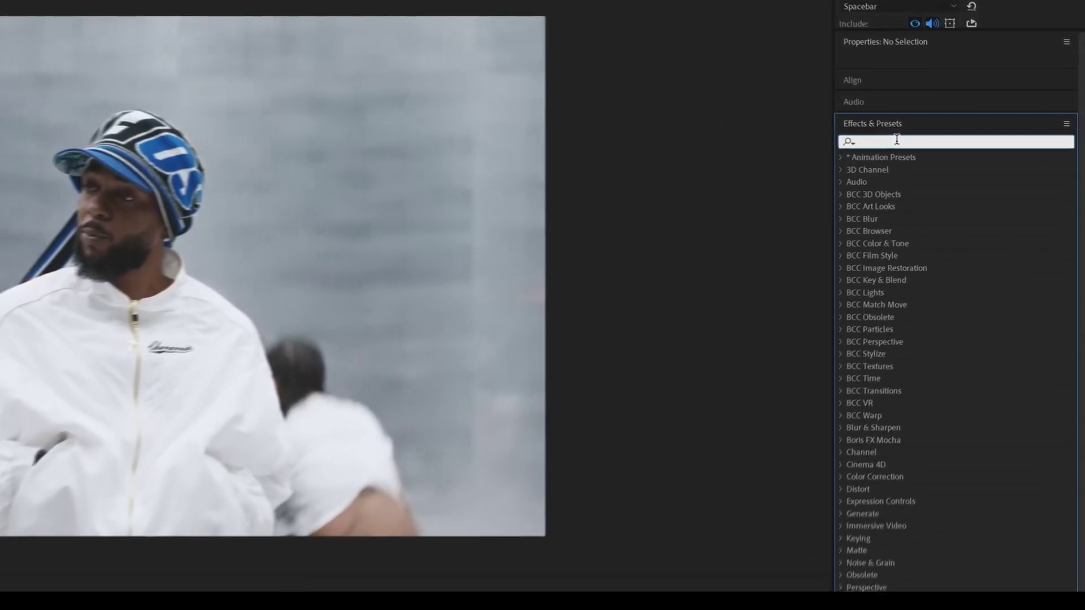
type("turb")
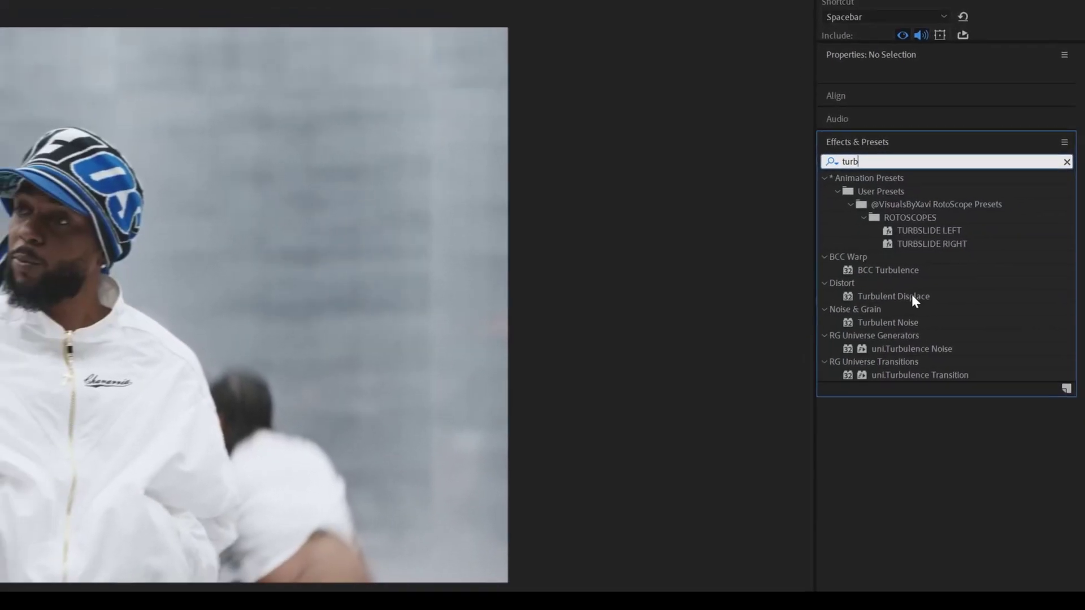
left_click_drag(897, 320, 394, 465)
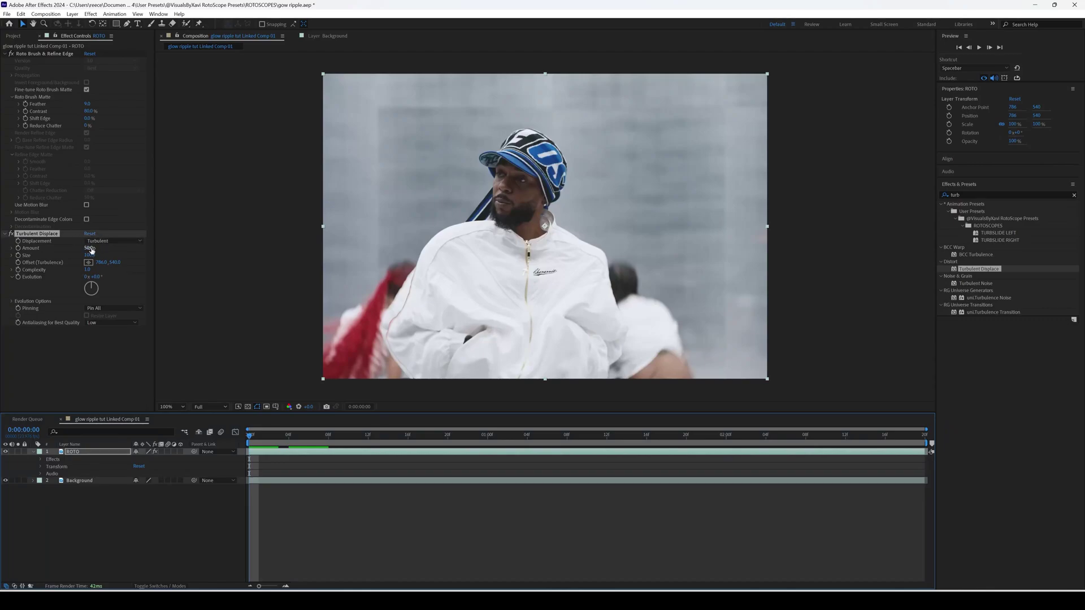
Raise Turbulent Displace Amount to 87, reduce Size to 43, and preview the ripple.
left_click_drag(90, 247, 121, 249)
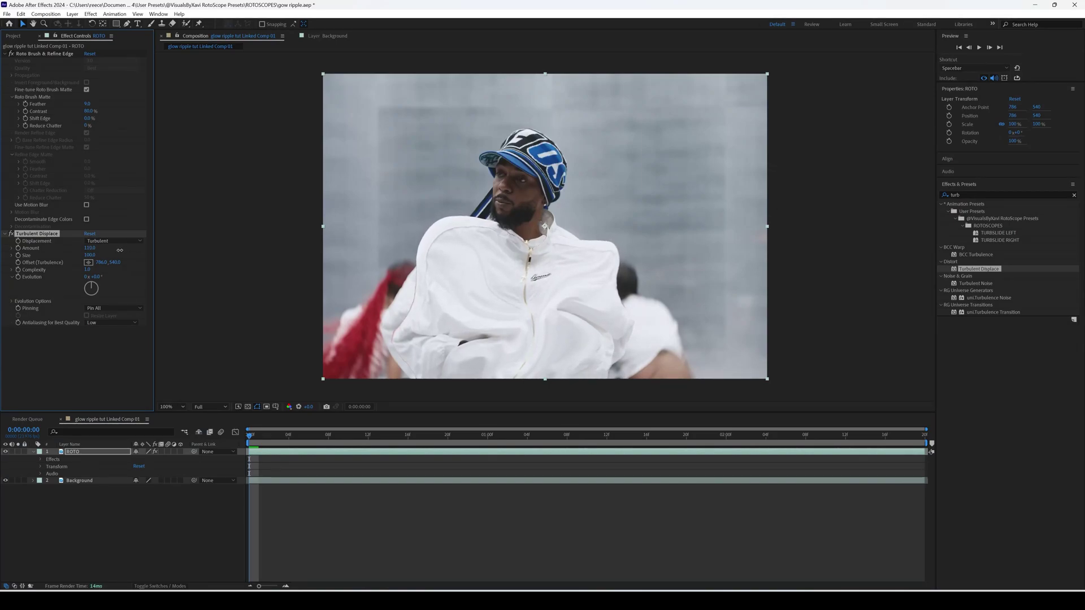
left_click_drag(85, 255, 67, 261)
key("space")
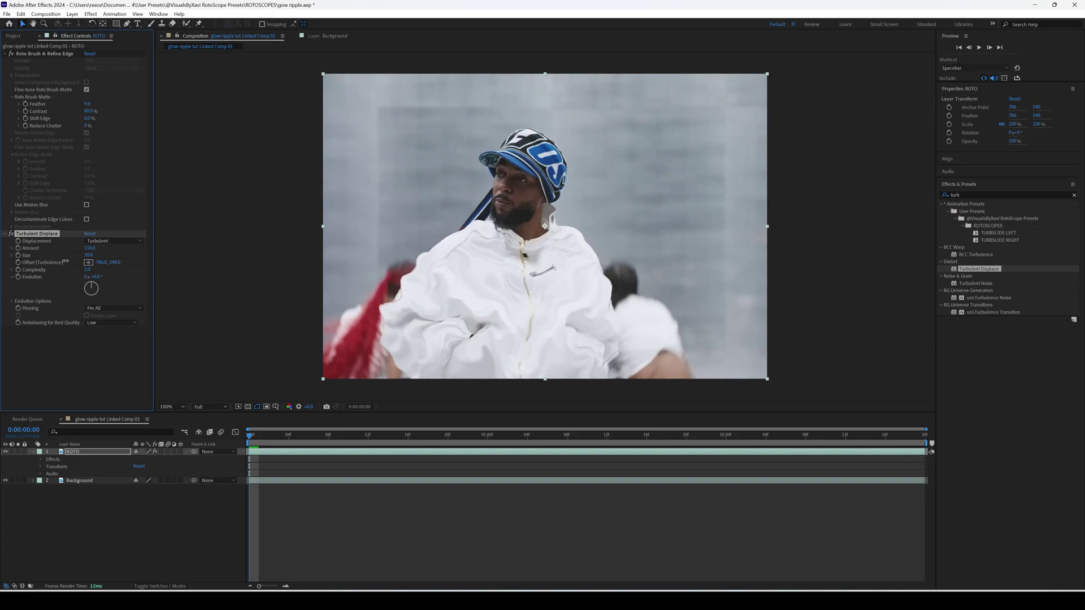
key("space")
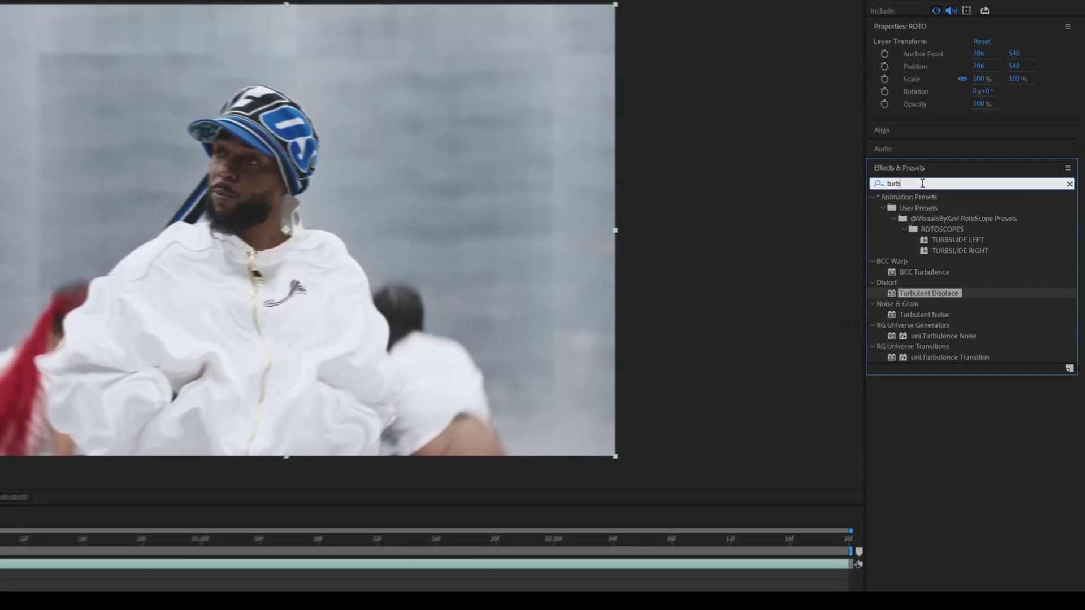
Search 'heat' and drop uni.Heatwave onto the ROTO layer.
left_click(973, 195)
key("BackSpace")
key("BackSpace")
key("BackSpace")
key("BackSpace")
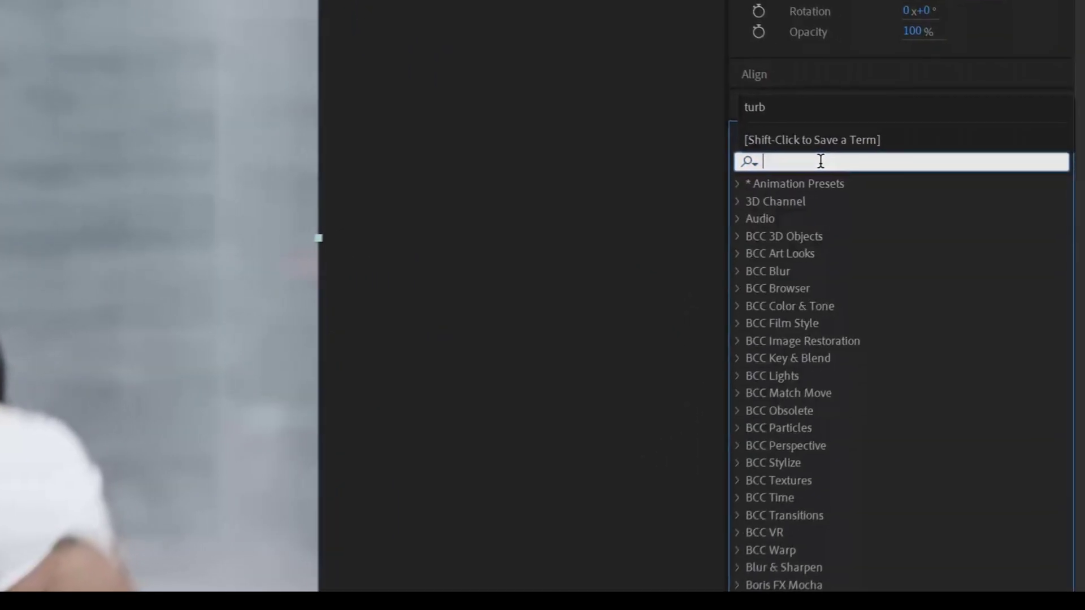
type("heat")
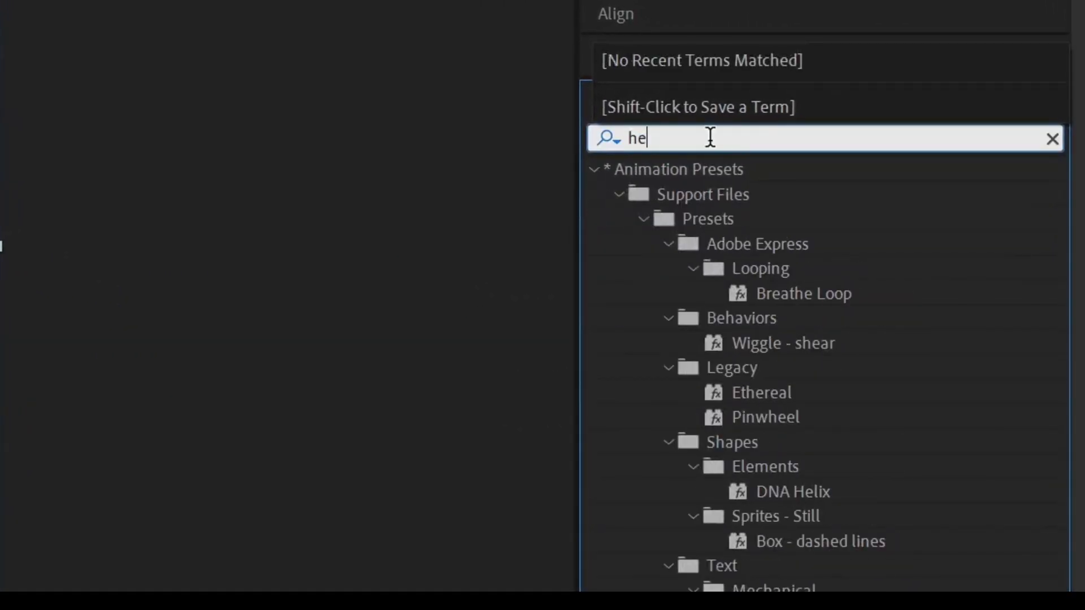
left_click(715, 344)
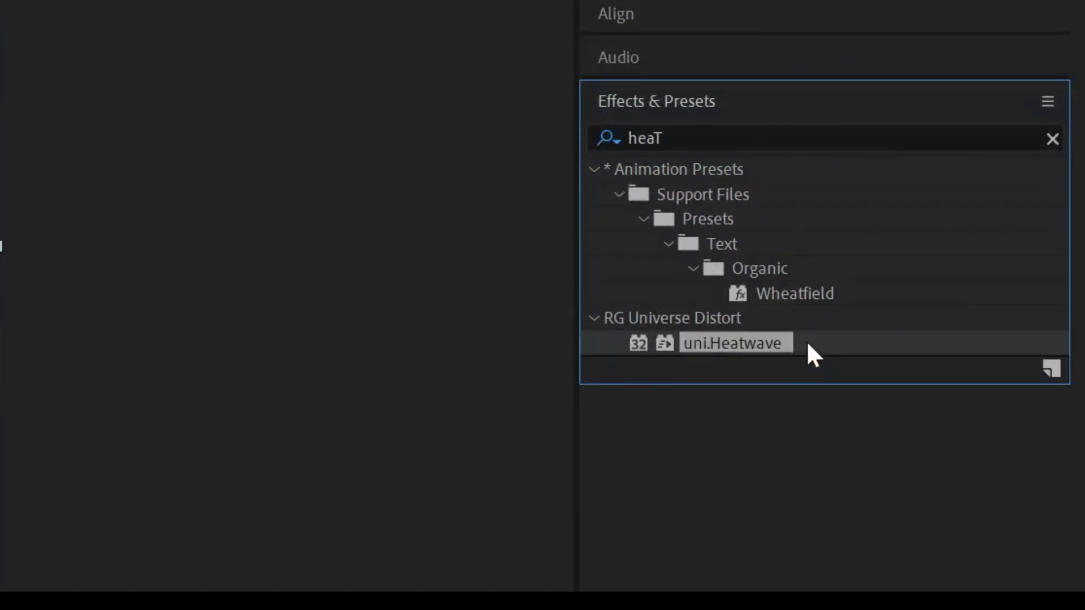
left_click_drag(808, 346, 0, 609)
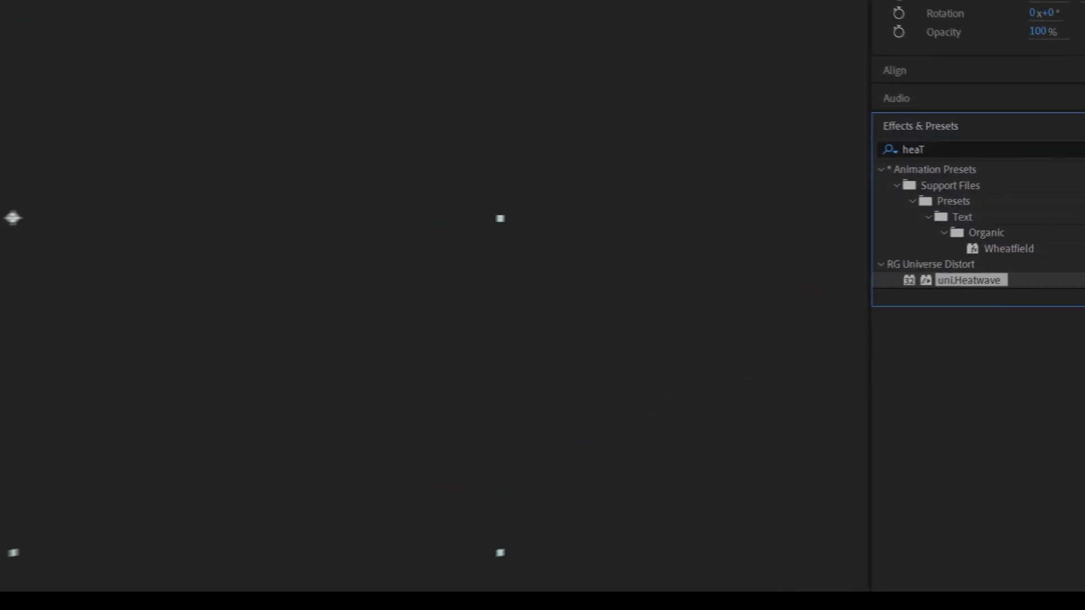
left_click_drag(362, 559, 362, 560)
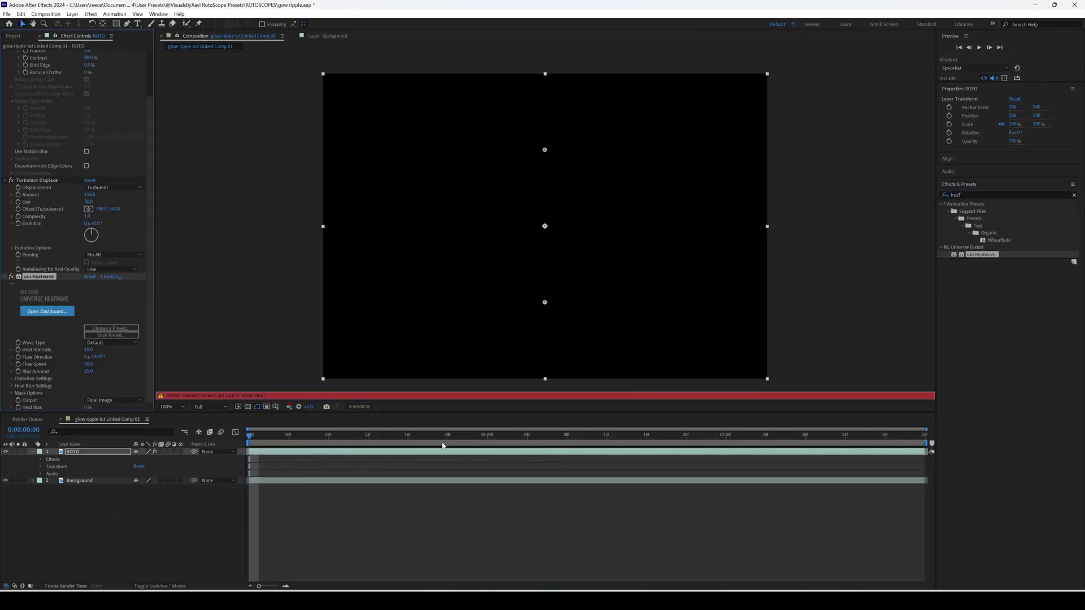
key("Caps_Lock")
left_click_drag(339, 436, 244, 438)
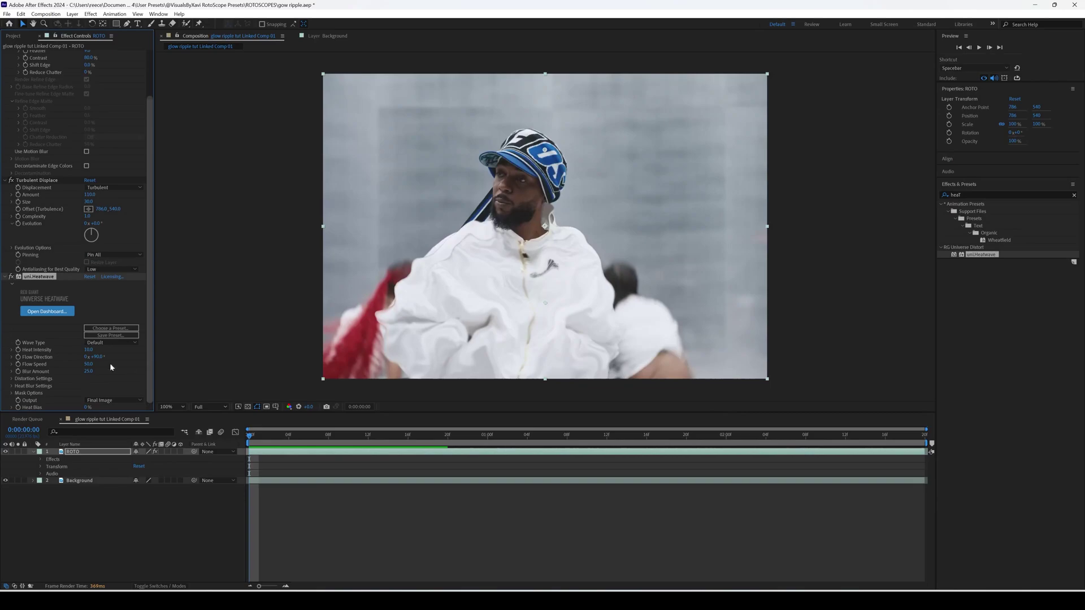
Set uni.Heatwave Heat Intensity to 96, Flow Speed to 86 and Blur Amount to 40.
left_click(11, 350)
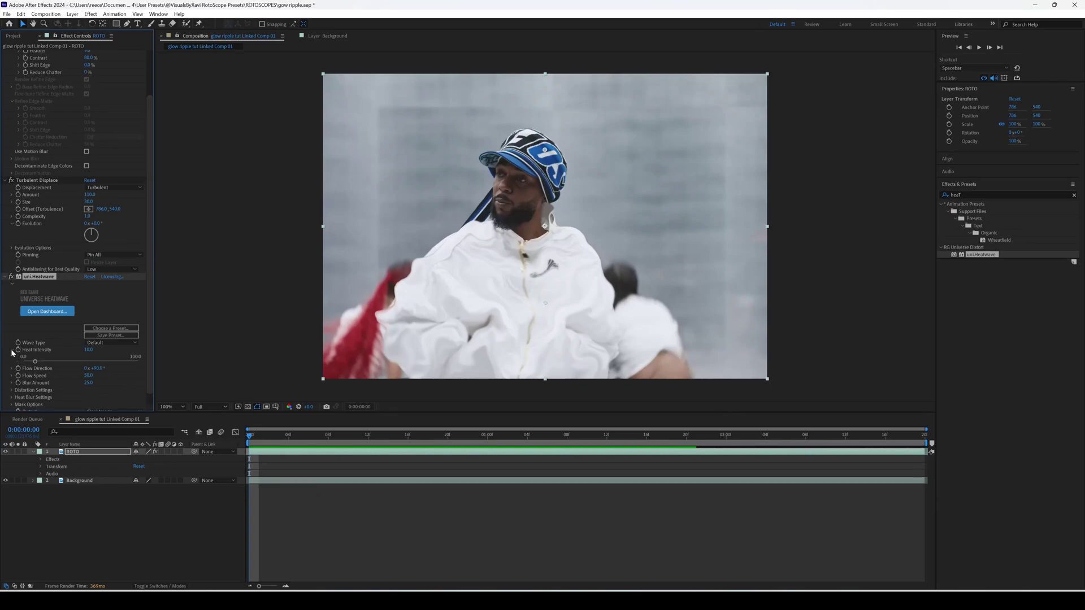
left_click(12, 351)
left_click_drag(88, 350, 119, 350)
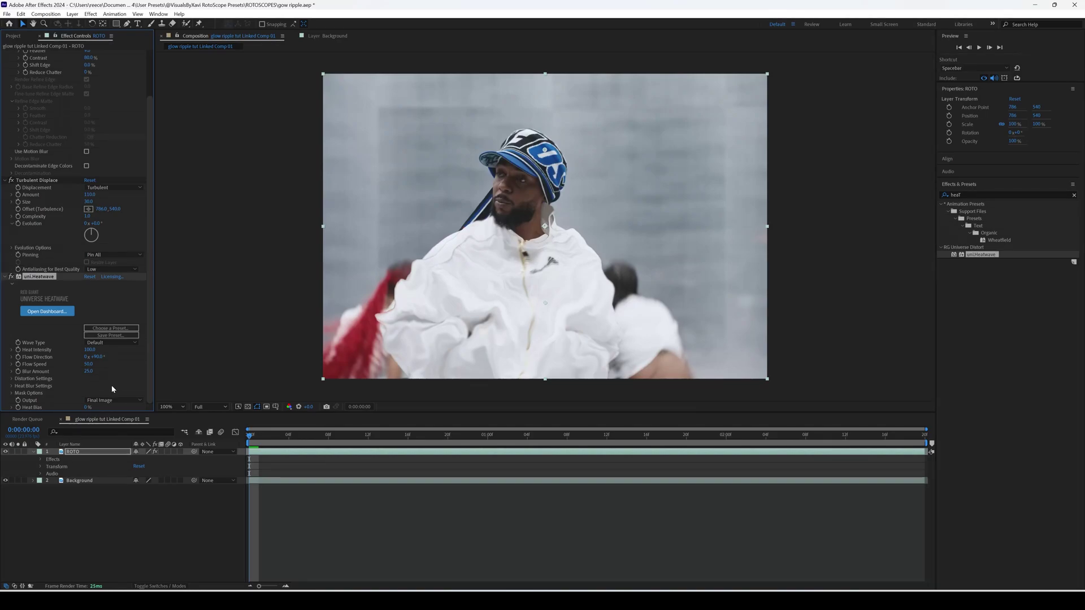
left_click_drag(92, 364, 100, 364)
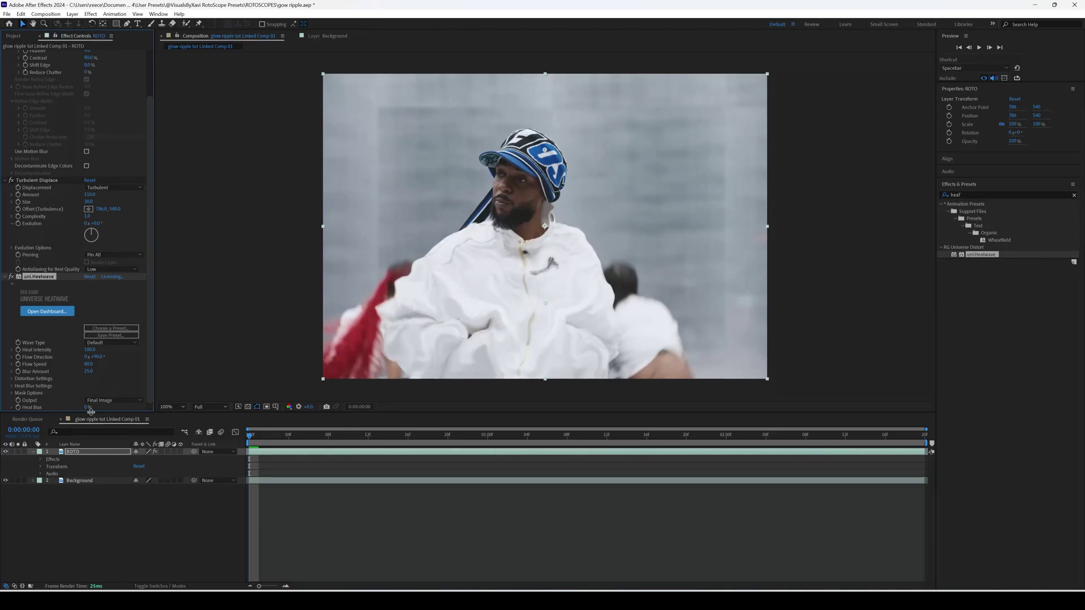
left_click_drag(88, 371, 134, 371)
Search 'blur', add Gaussian Blur to the ROTO layer, and preview the first frames.
double_click(980, 195)
key("BackSpace")
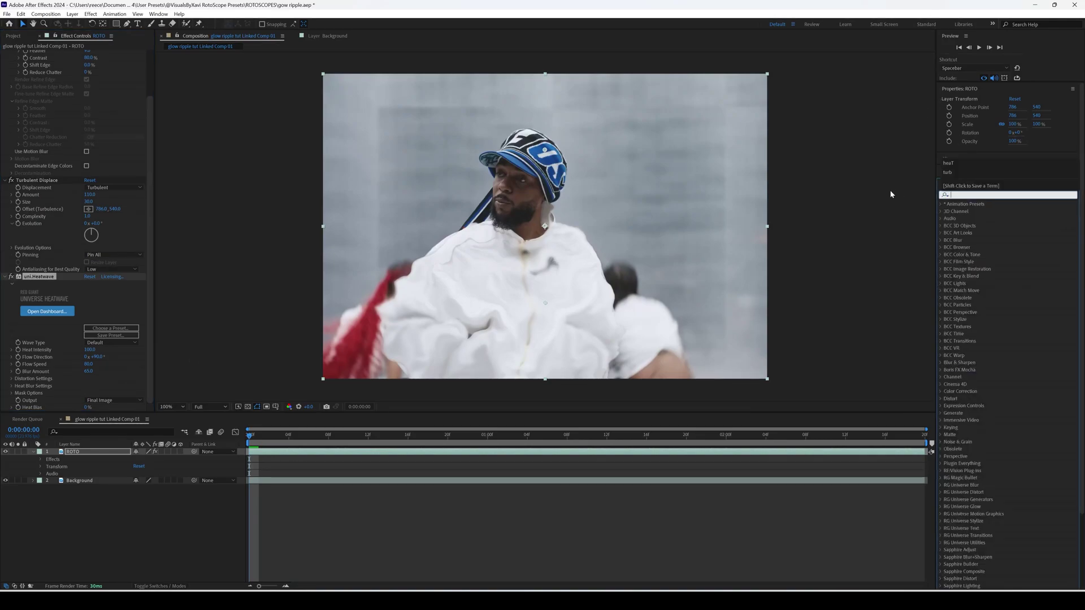
type("bl")
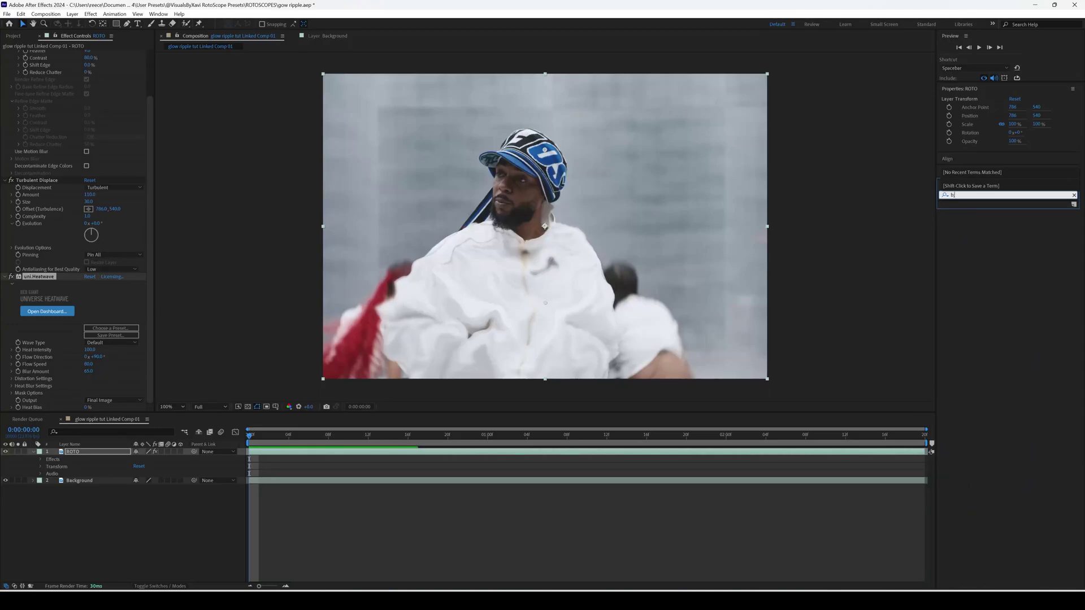
type("ur")
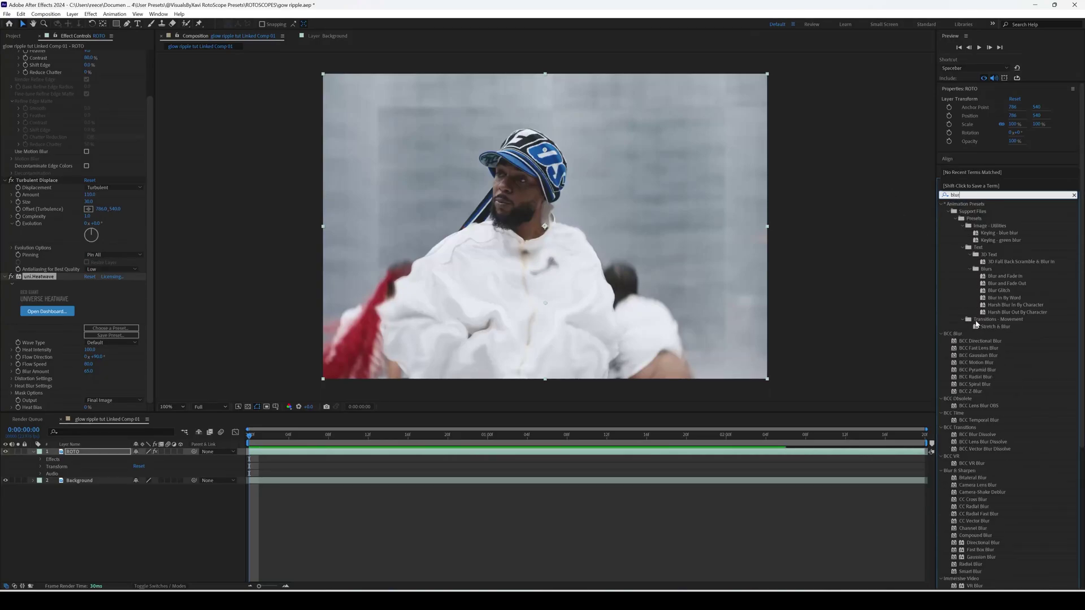
scroll(978, 345, "down", 5)
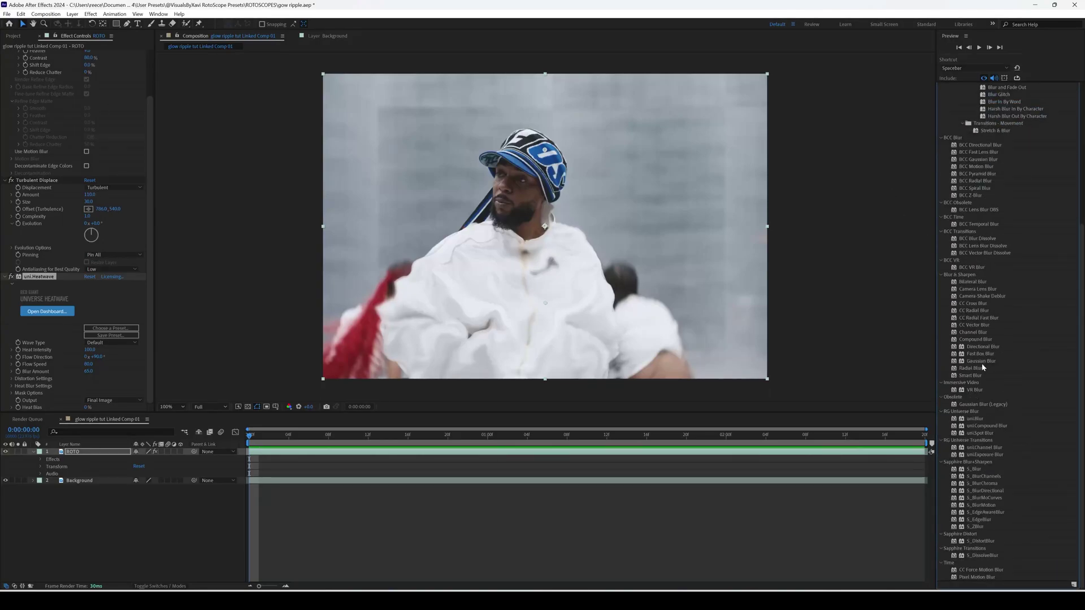
left_click_drag(977, 364, 283, 453)
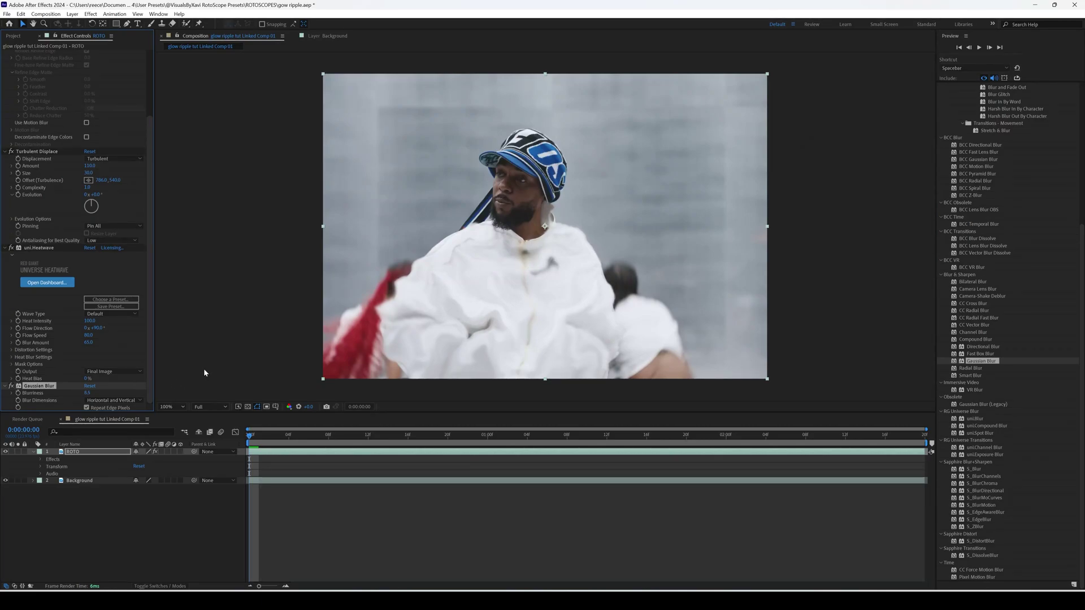
mouse_move(257, 435)
left_mouse_down()
mouse_move(517, 436)
mouse_move(247, 434)
left_mouse_up()
key("space")
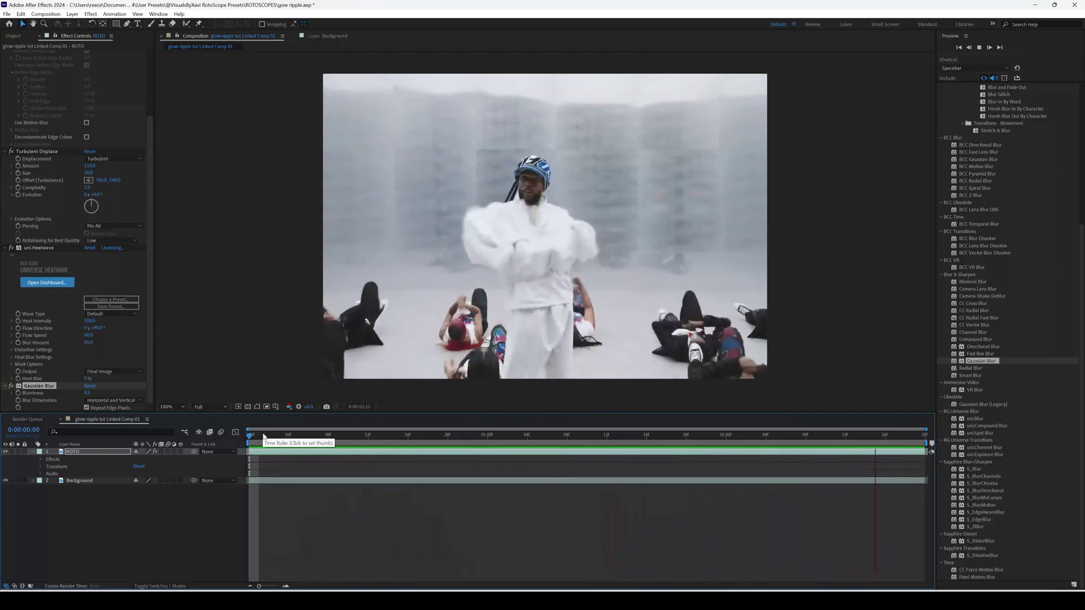
left_click(350, 439)
left_click_drag(351, 442, 245, 444)
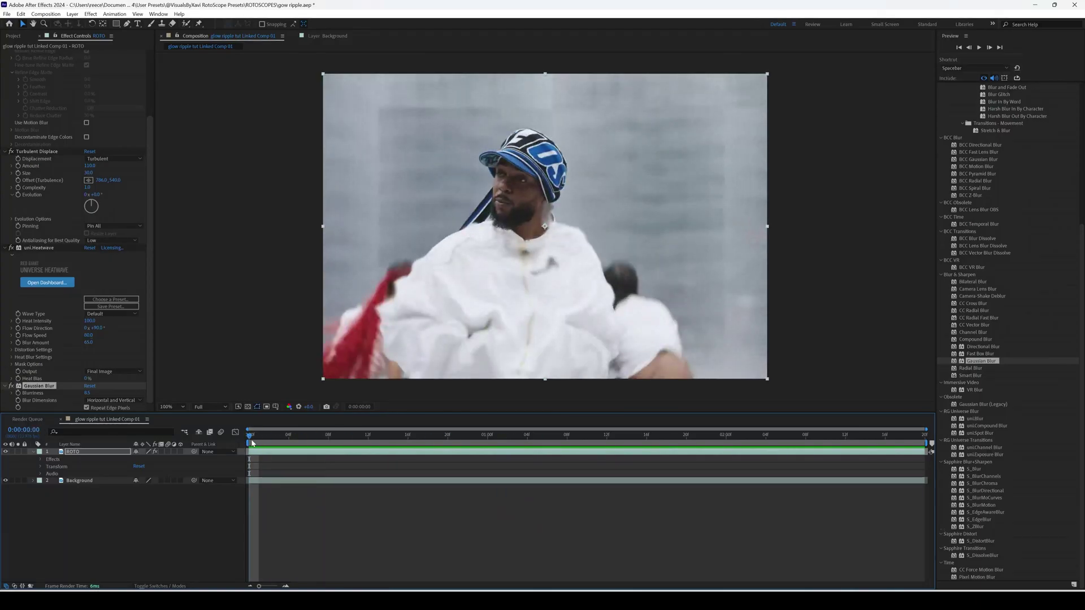
Search 'deep', apply Deep Glow to the ROTO layer, and lower its Radius to 471.
scroll(991, 211, "up", 5)
left_click(995, 192)
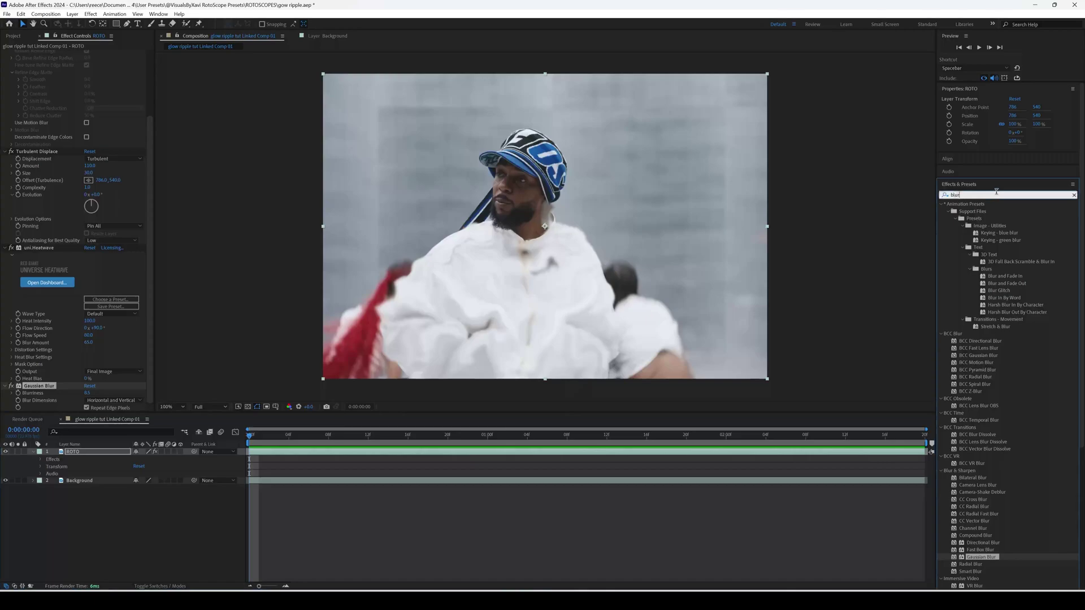
key("BackSpace")
key("BackSpace")
key("BackSpace")
key("BackSpace")
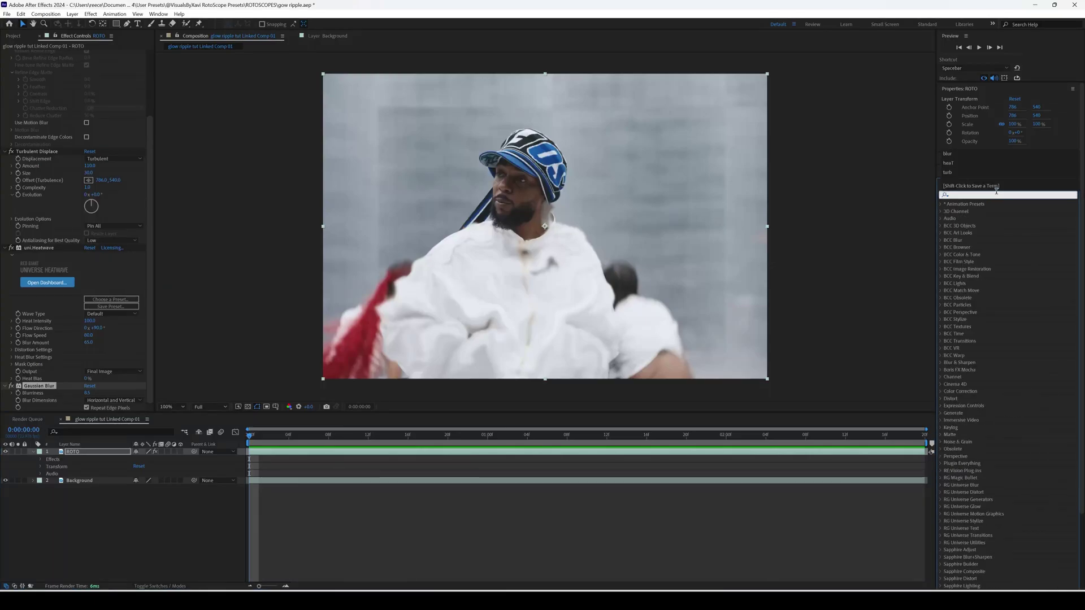
left_click(995, 191)
type("deep")
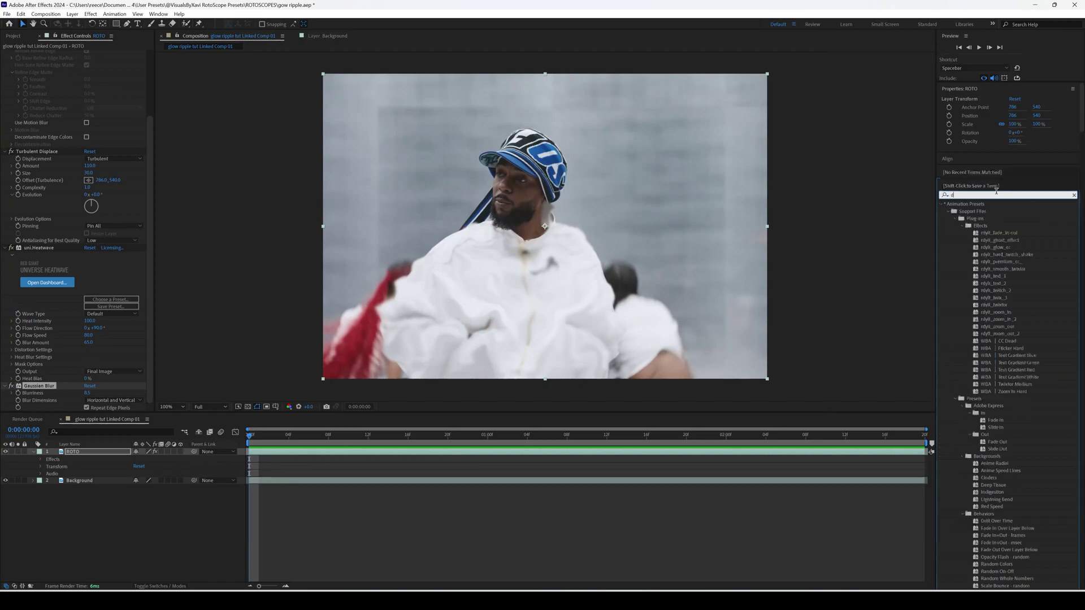
left_click(985, 250)
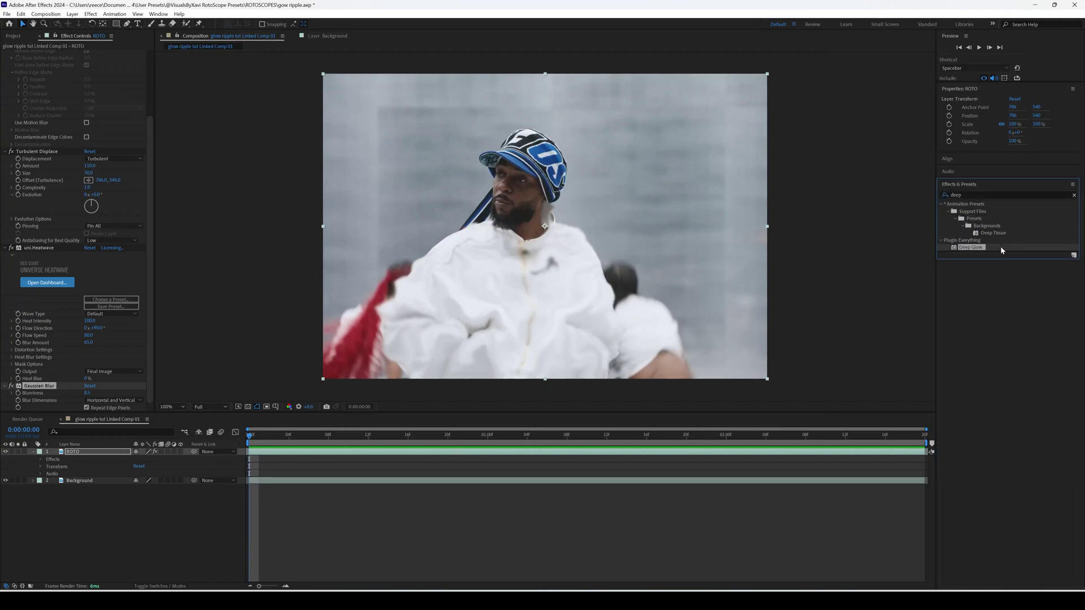
left_click_drag(1000, 249, 100, 452)
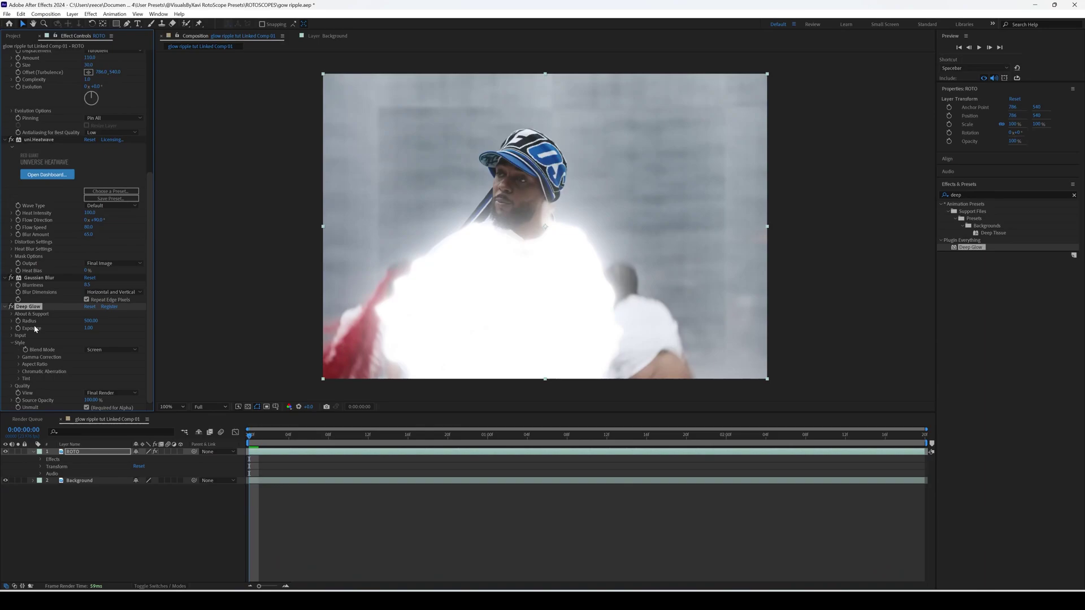
left_click_drag(90, 321, 12, 328)
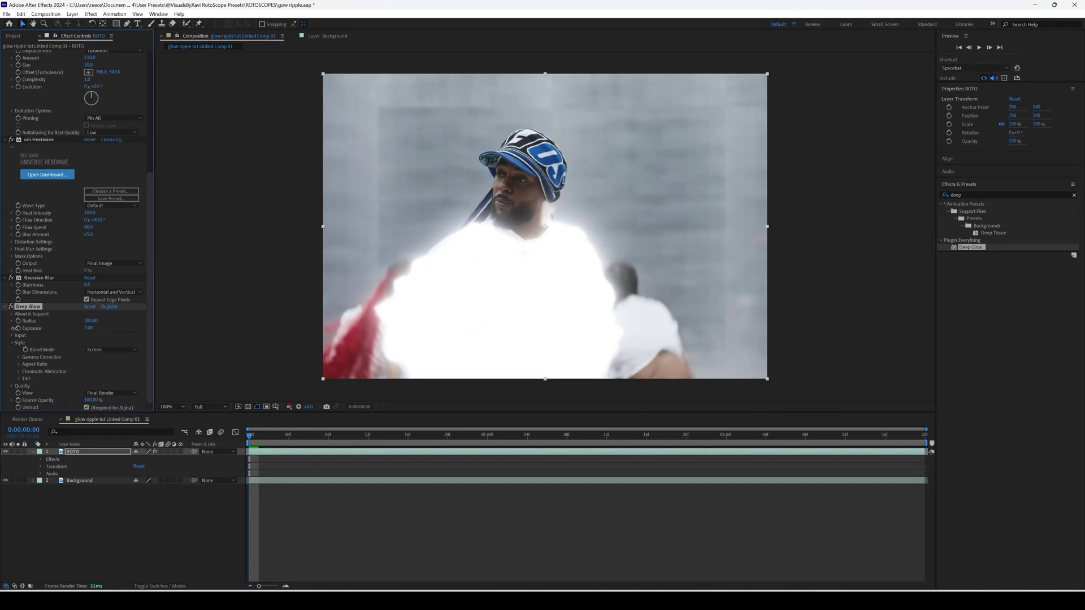
Set Deep Glow's Threshold to 11% and Threshold Smooth to about 48%.
left_click(12, 335)
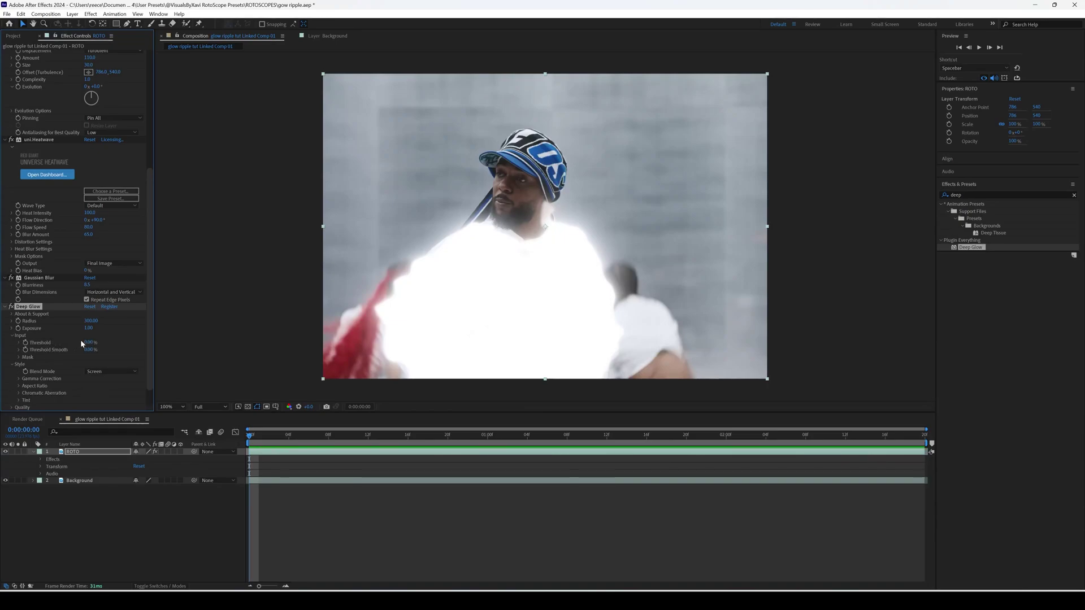
left_click_drag(88, 344, 93, 345)
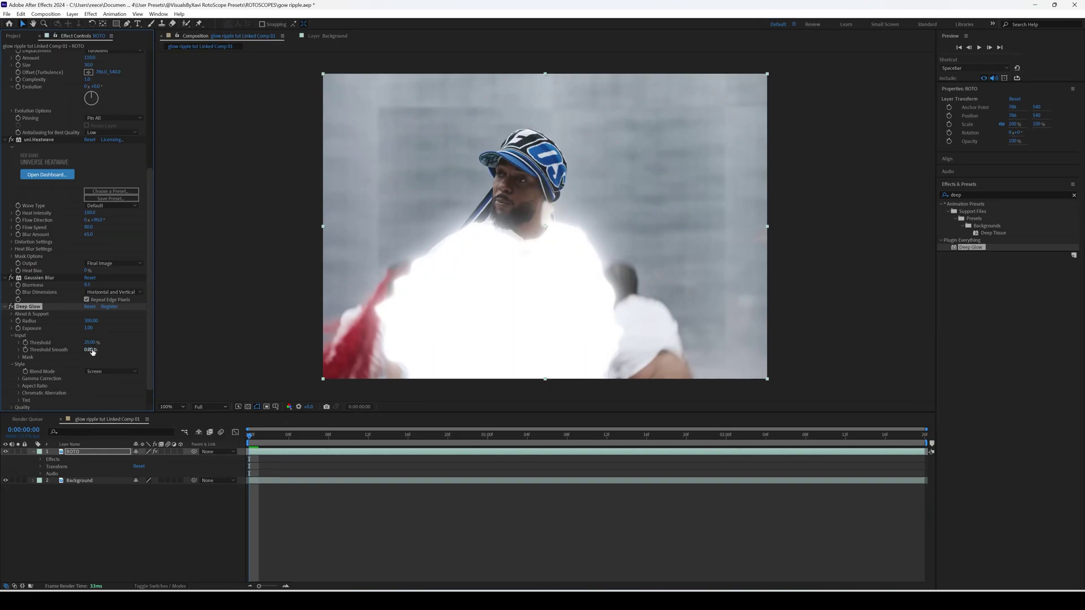
left_click_drag(89, 351, 110, 348)
Preview the glowing jacket in motion, then stop back at the start.
key("space")
key("space")
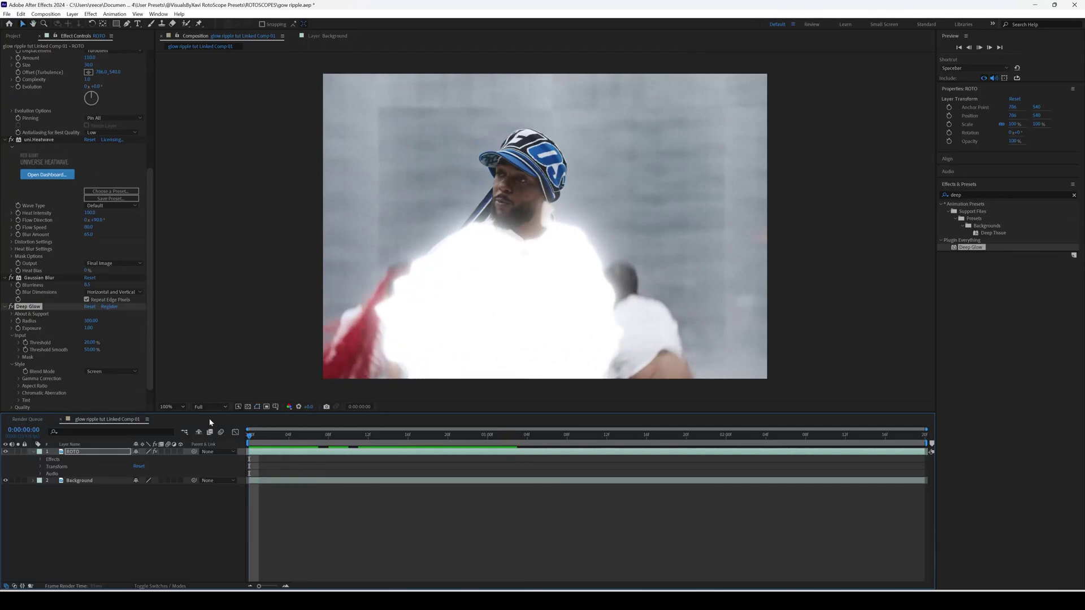
key("space")
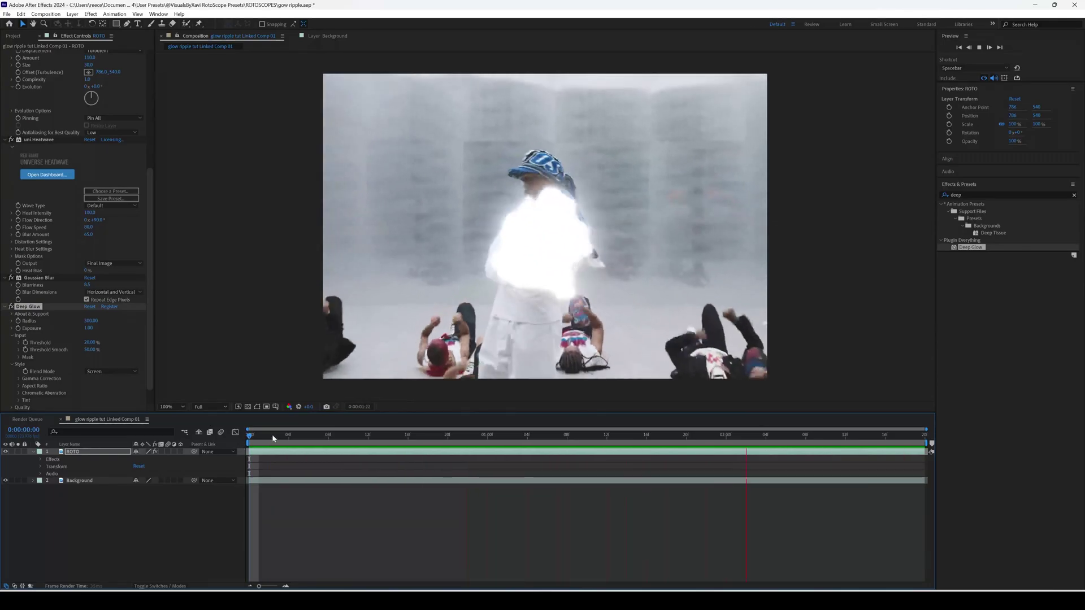
key("space")
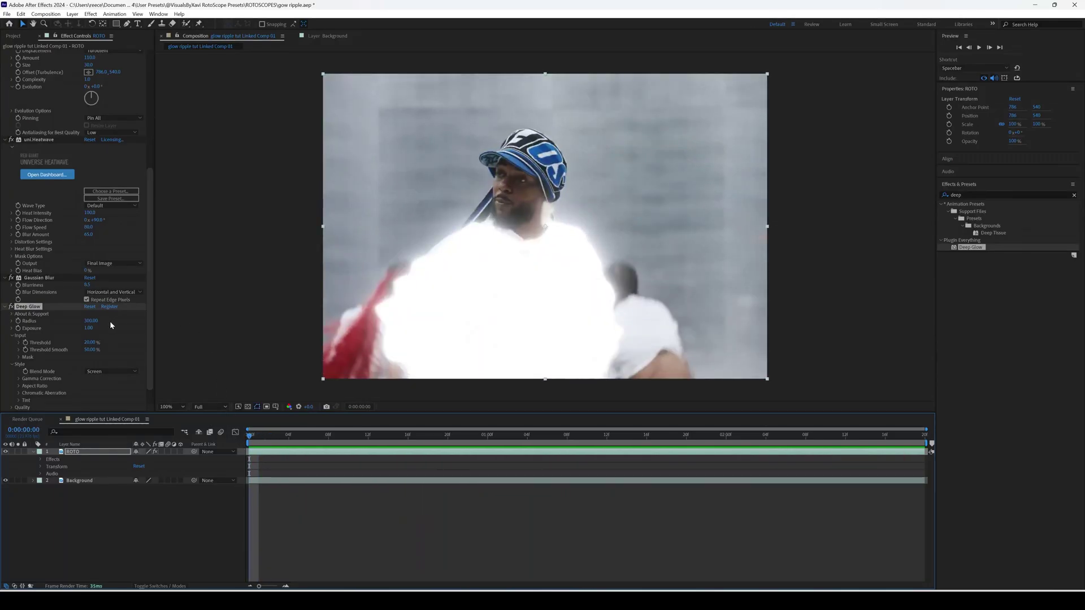
left_click_drag(89, 327, 42, 315)
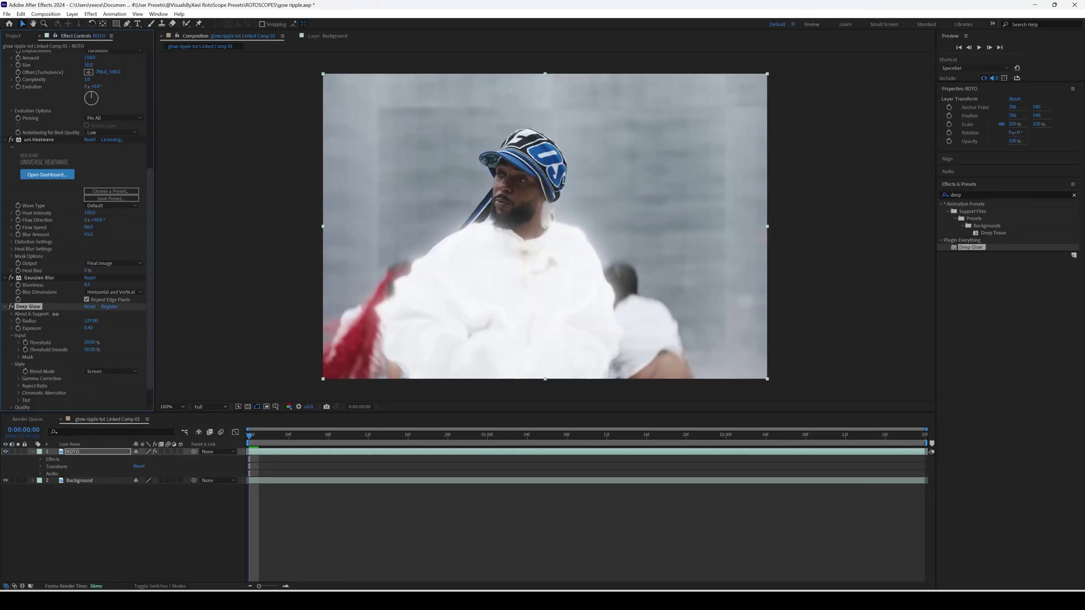
key("space")
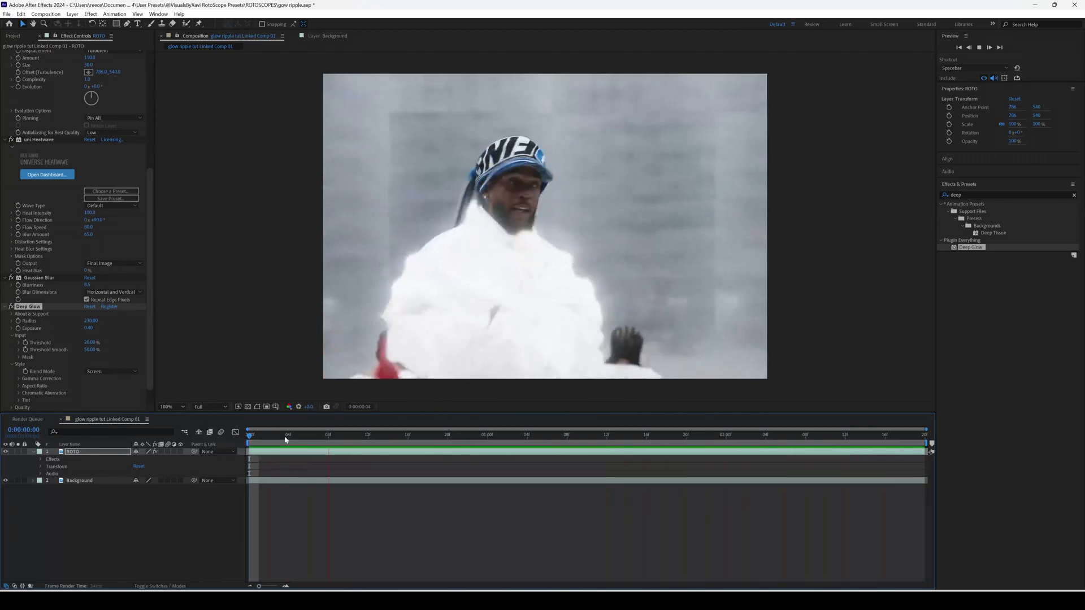
left_click_drag(150, 340, 151, 394)
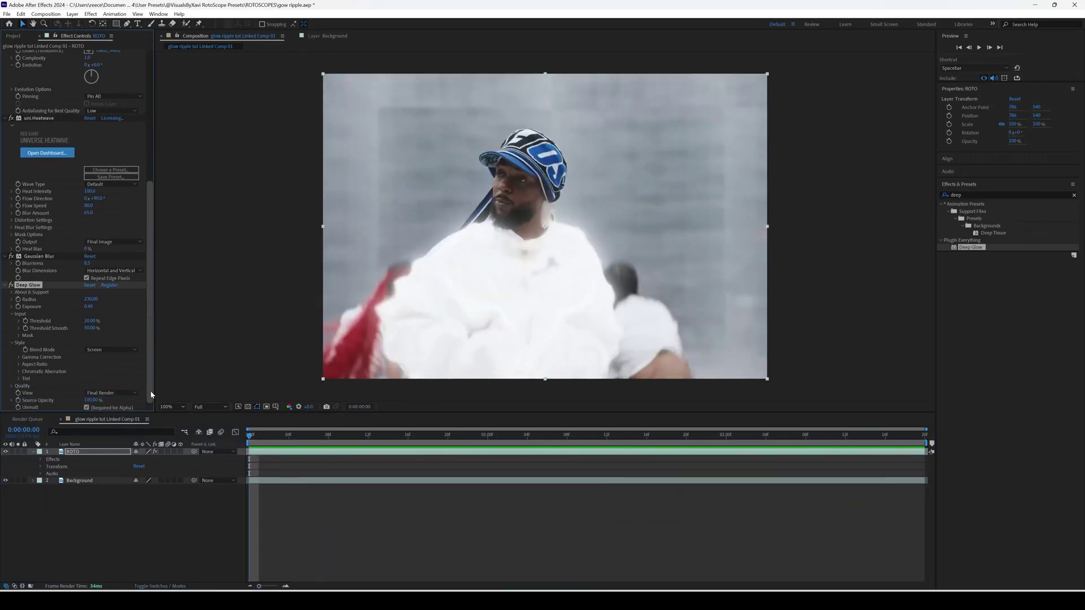
Copy uni.Heatwave and apply a second uni.Heatwave, found by searching 'heat', to the ROTO layer.
key("ctrl+shift+c")
key("Return")
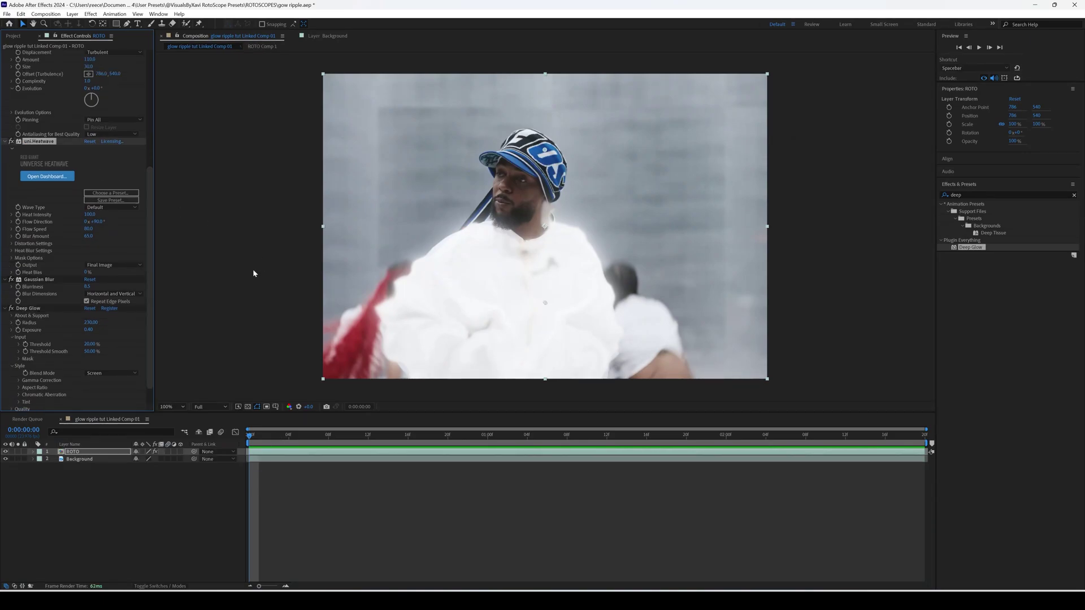
right_click(48, 145)
left_click(62, 170)
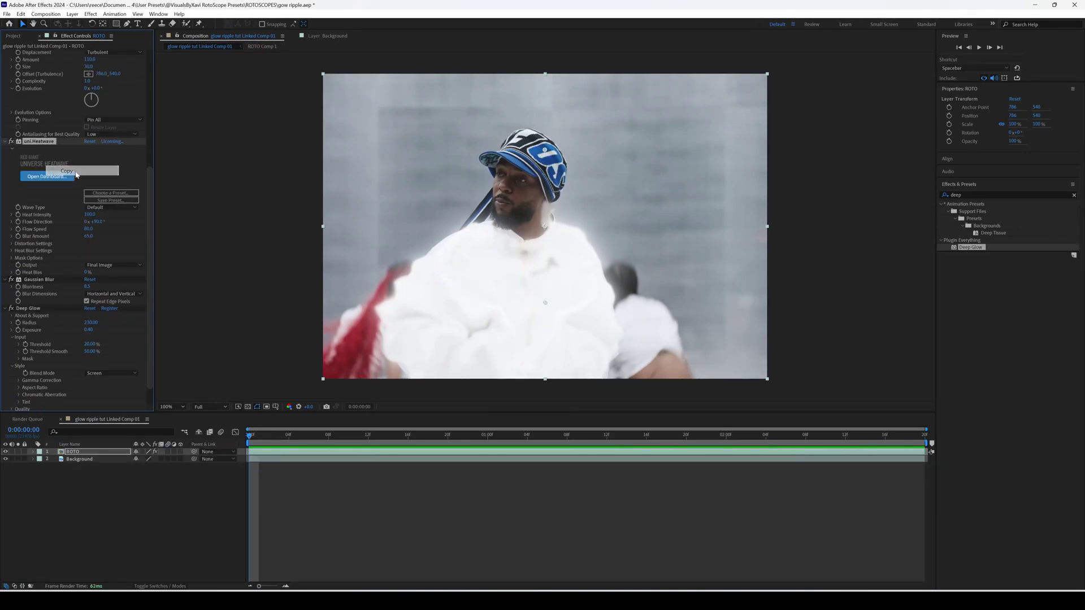
left_click(988, 195)
type("hea")
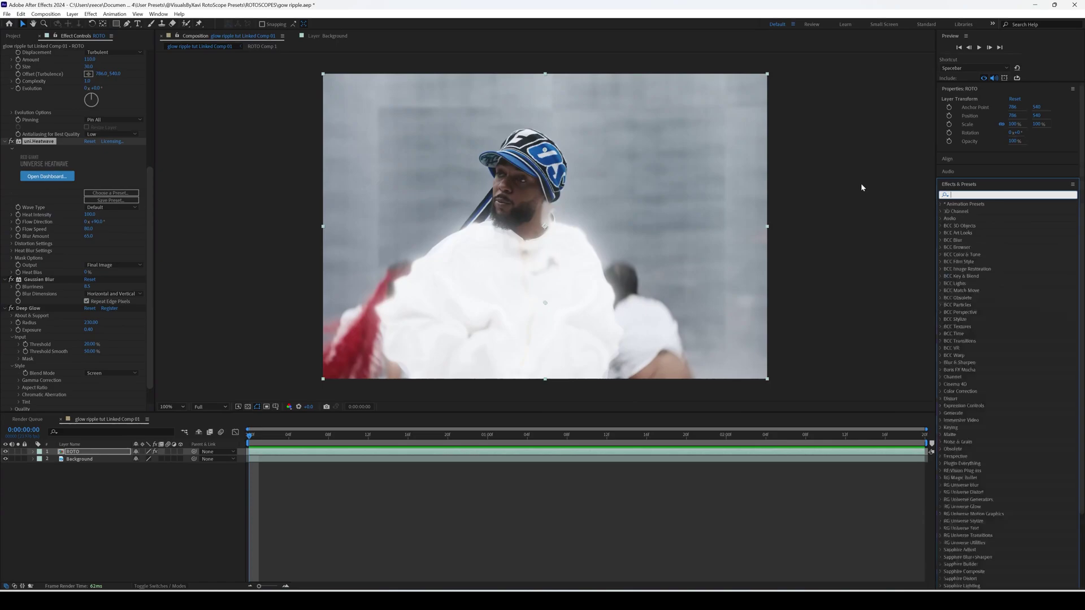
type("t")
left_click_drag(981, 254, 535, 454)
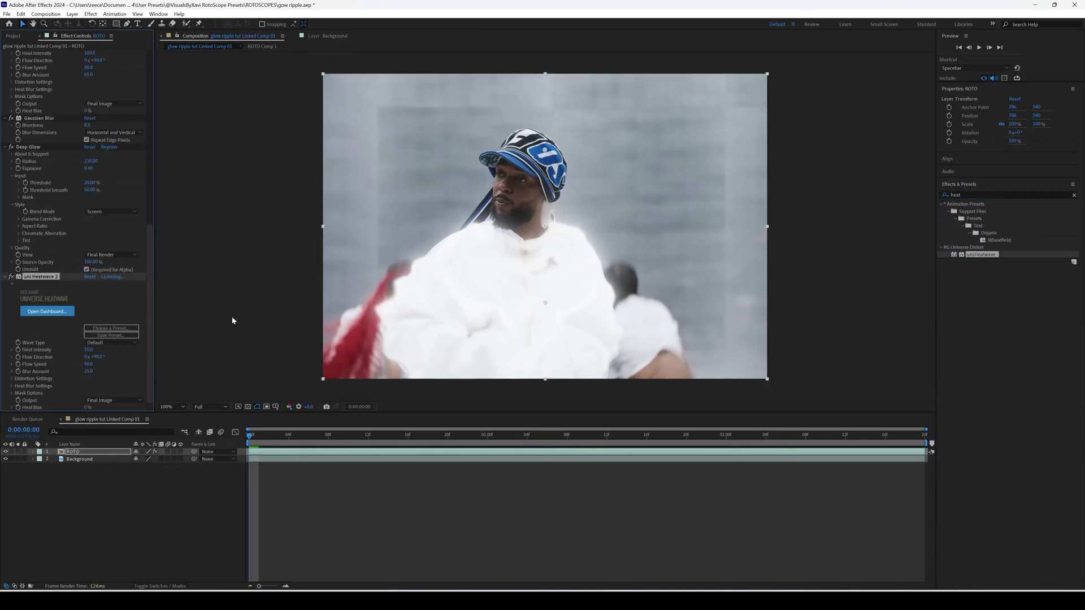
Lower uni.Heatwave 2's Heat Size under Distortion Settings to about 75.
right_click(60, 278)
left_click(84, 320)
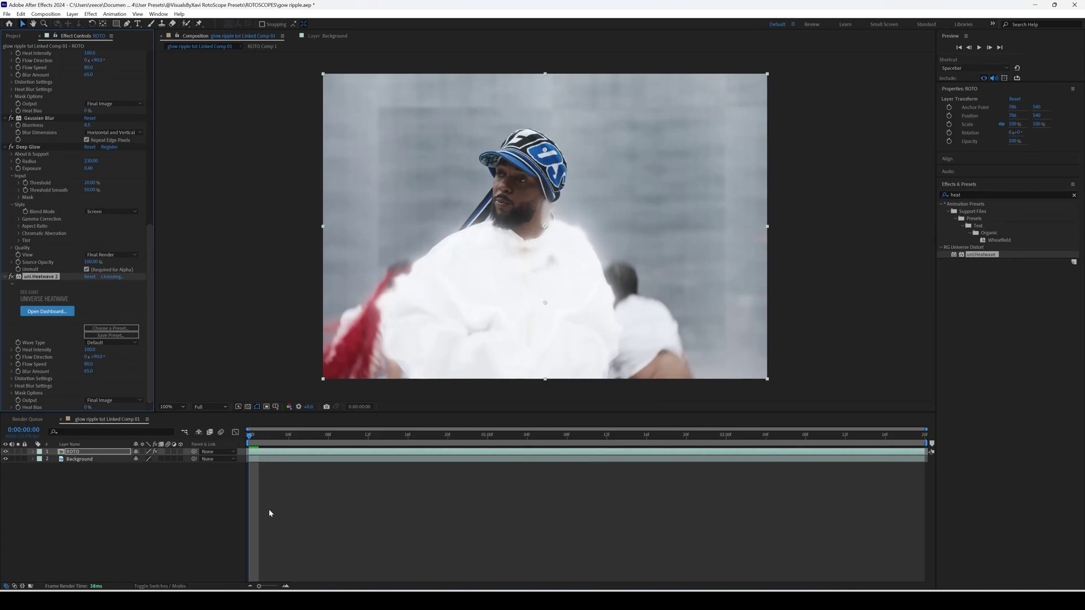
left_click(11, 379)
scroll(151, 351, "down", 1)
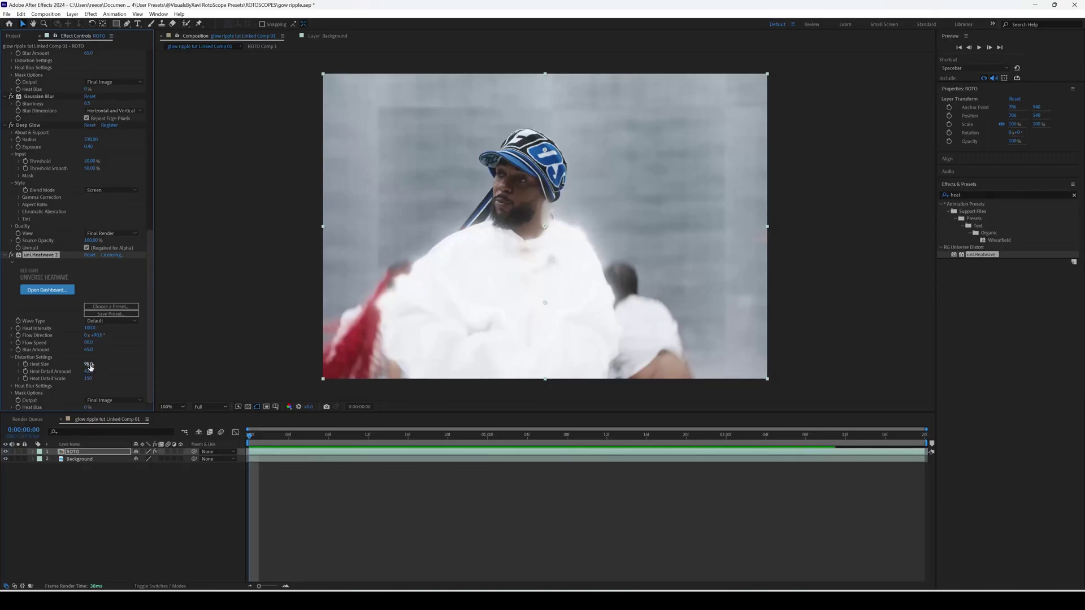
left_click_drag(89, 364, 11, 371)
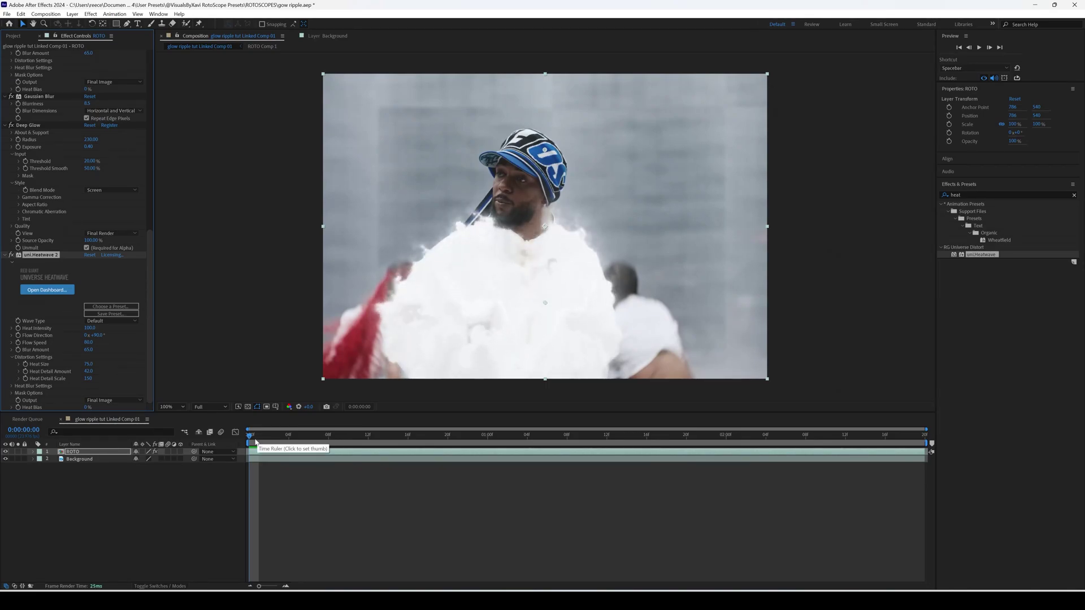
key("space")
key("space")
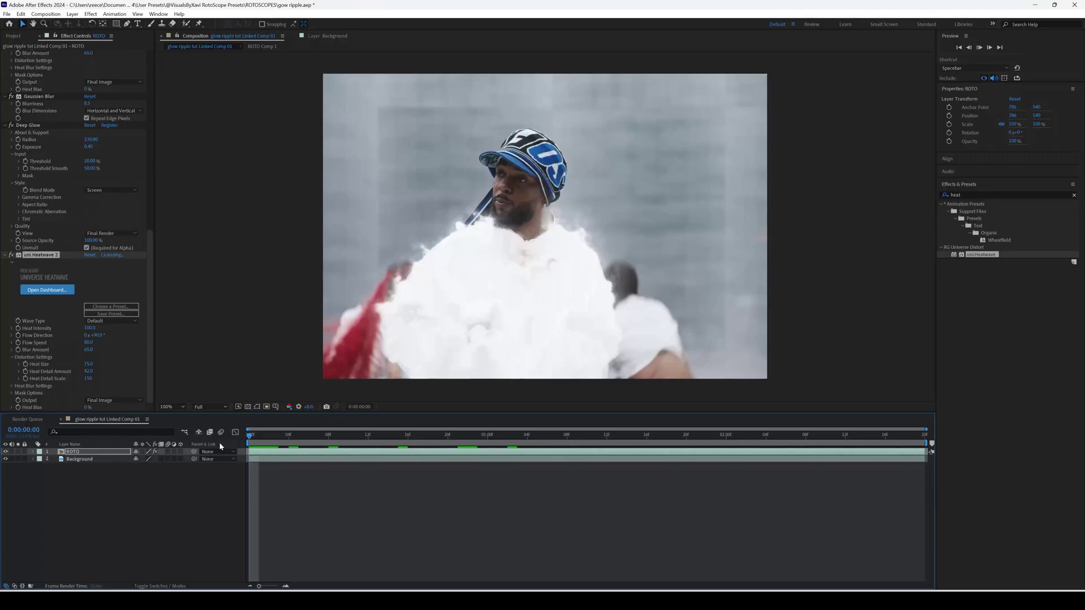
key("space")
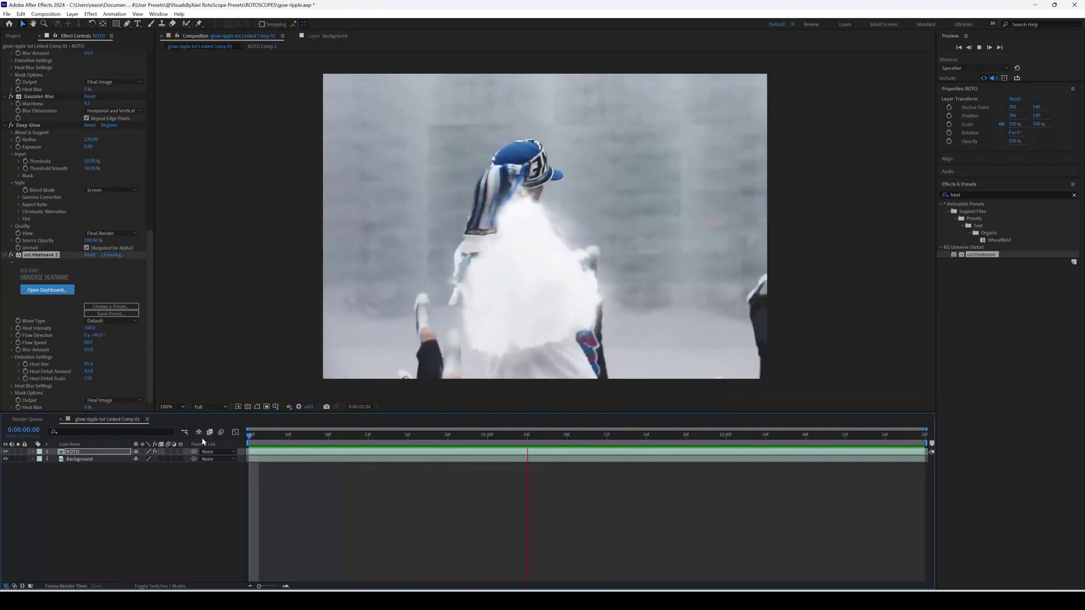
key("space")
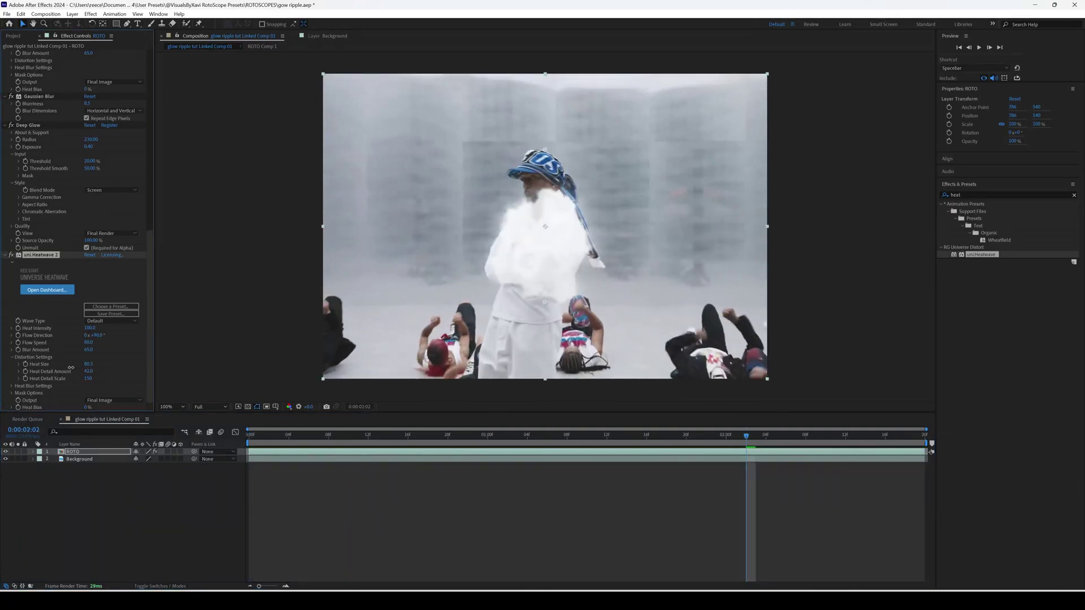
left_click(247, 439)
key("space")
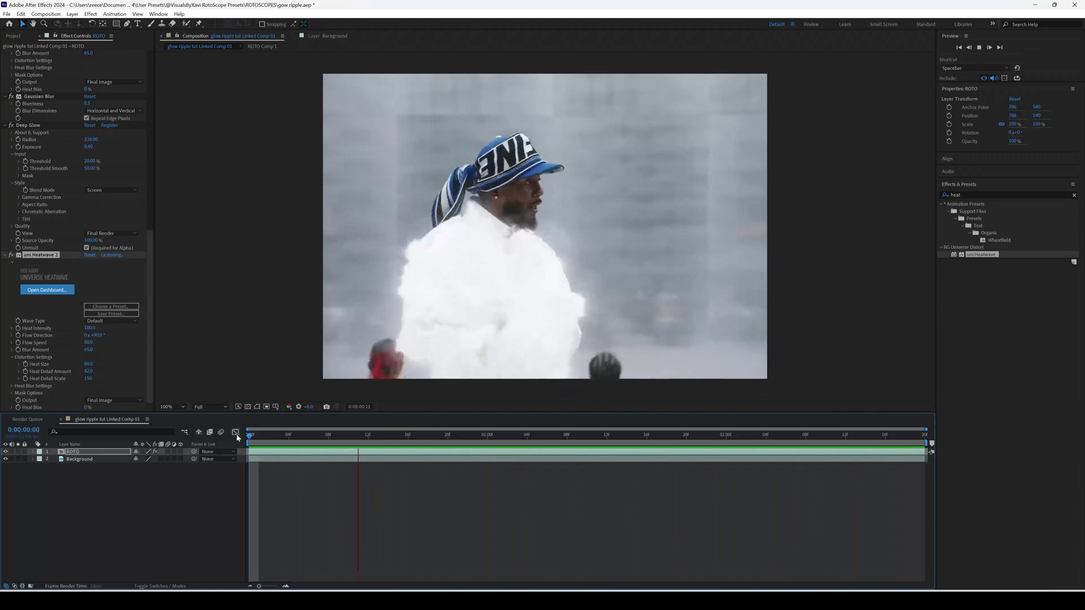
key("space")
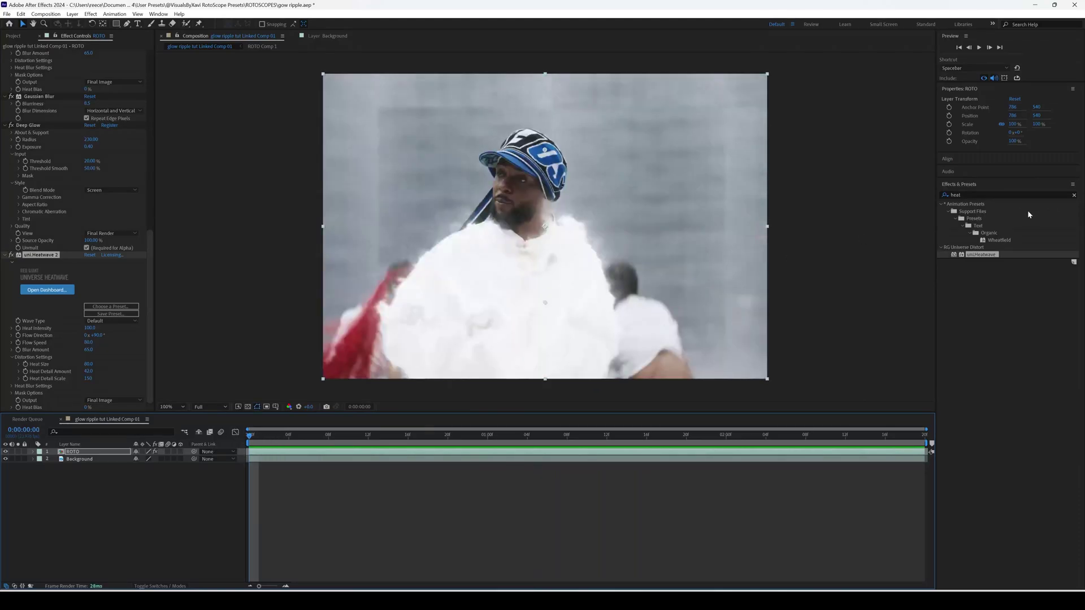
Apply Hue/Saturation to the Background layer with Master Saturation at -50 and preview it.
left_click(994, 196)
type("hue")
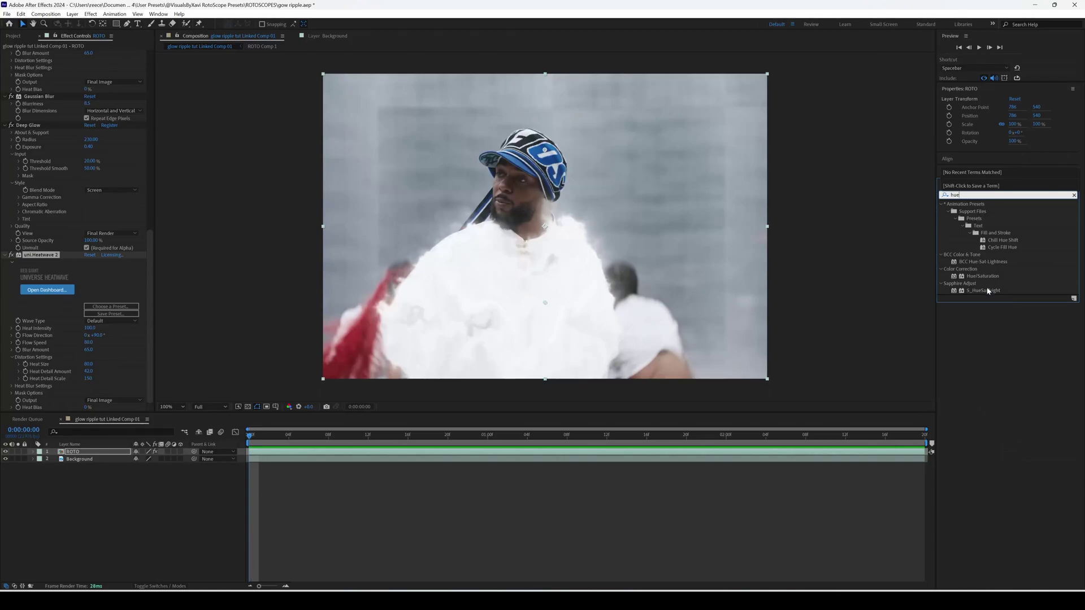
left_click_drag(982, 276, 79, 459)
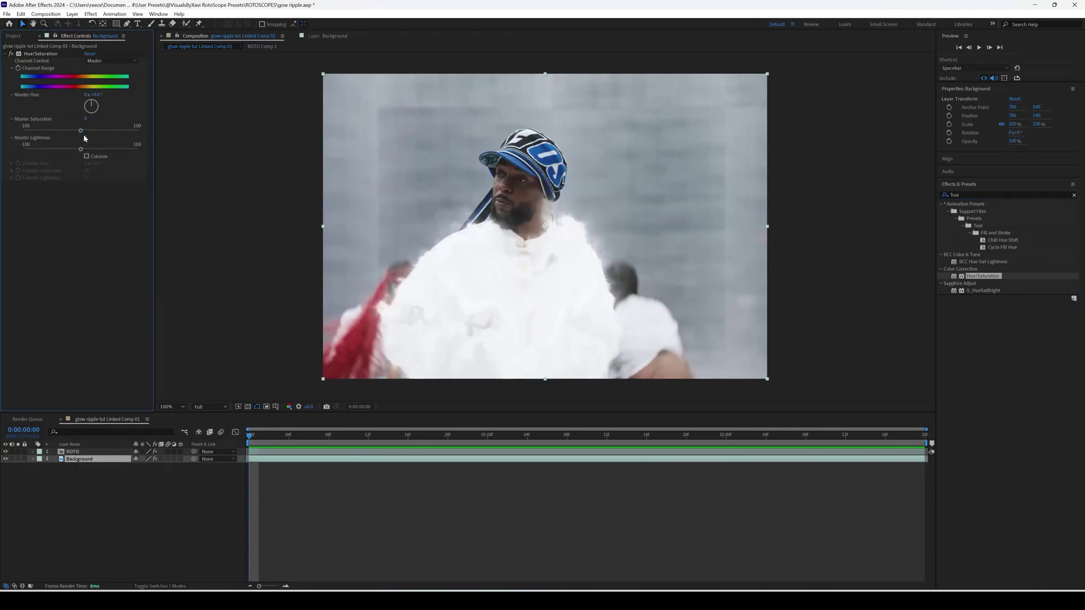
left_click_drag(82, 134, 59, 133)
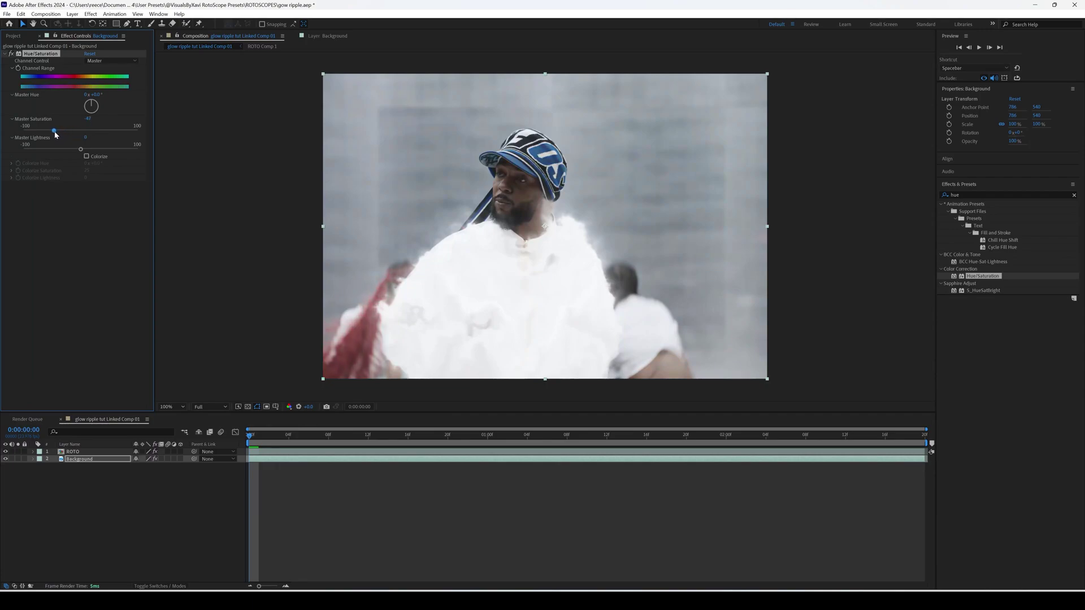
left_click(70, 239)
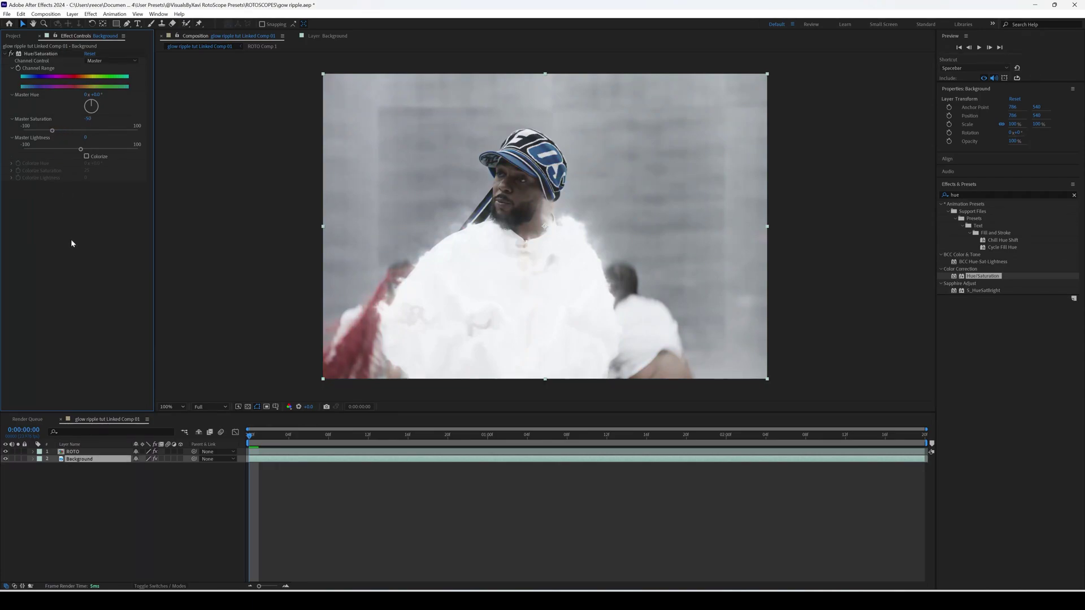
key("space")
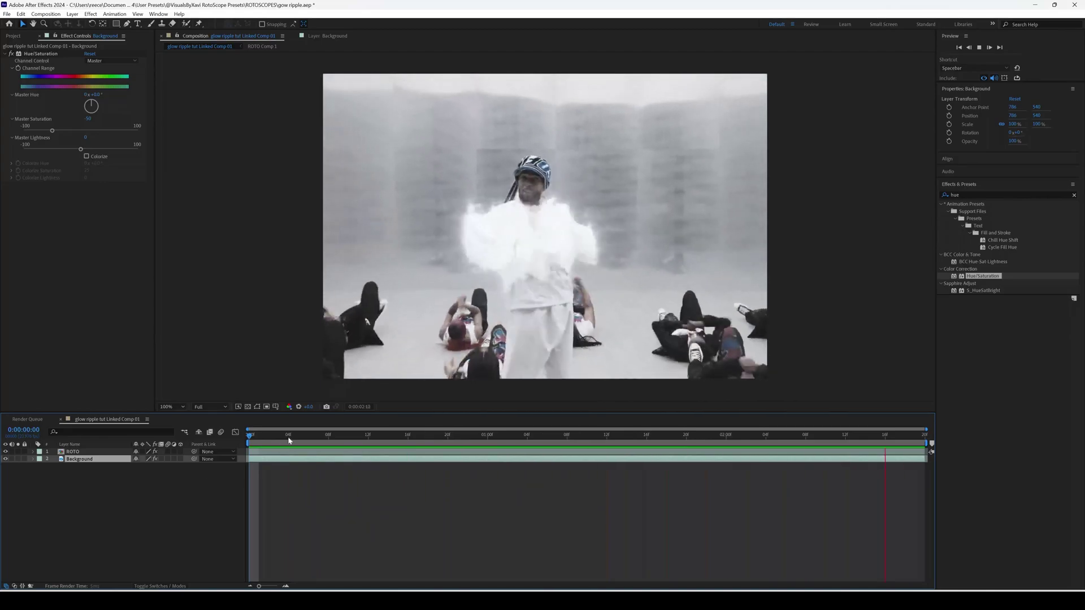
left_click(248, 435)
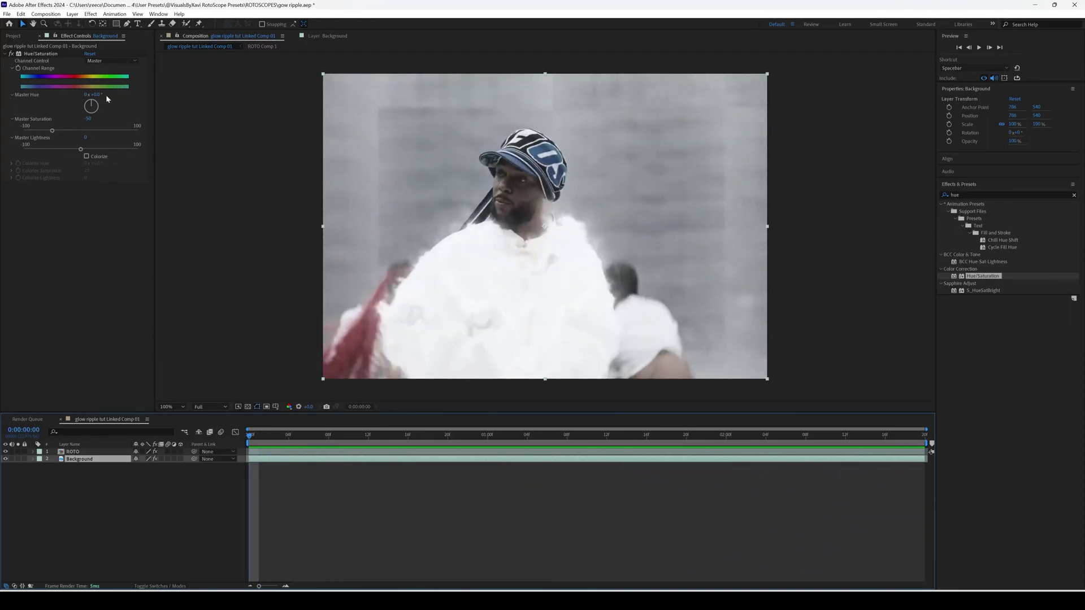
Test a 110° Master Hue shift on the background, undo it, and switch to Premiere Pro.
left_click_drag(92, 104, 79, 141)
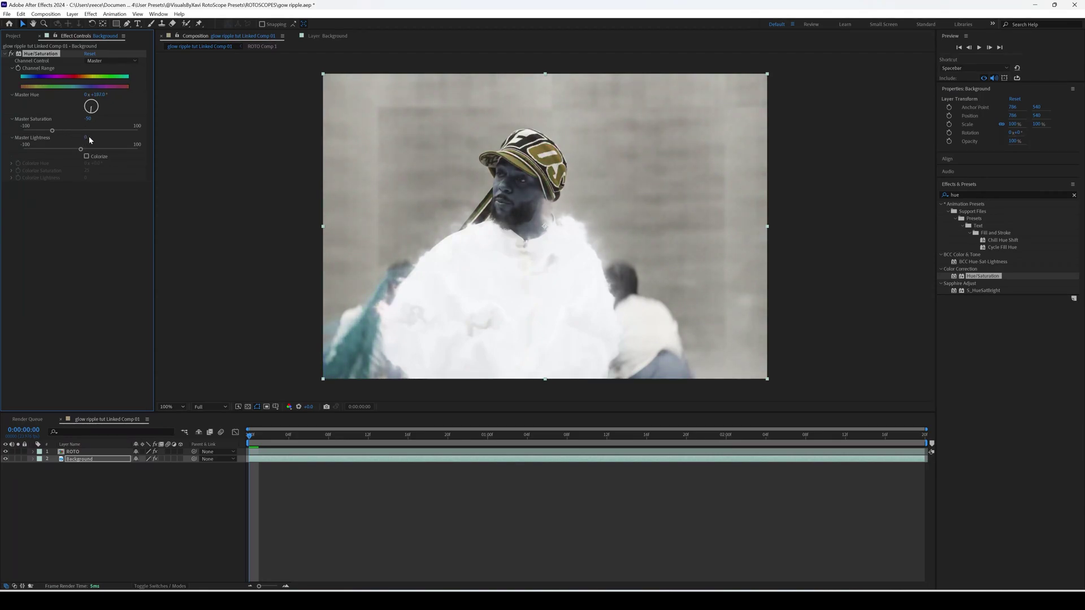
key("space")
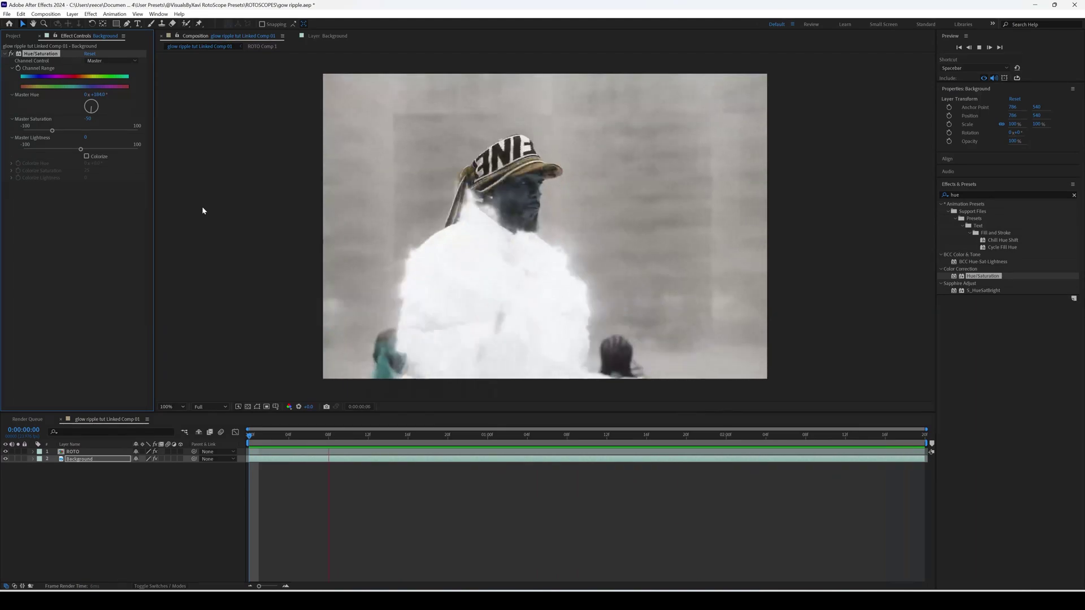
key("ctrl+z")
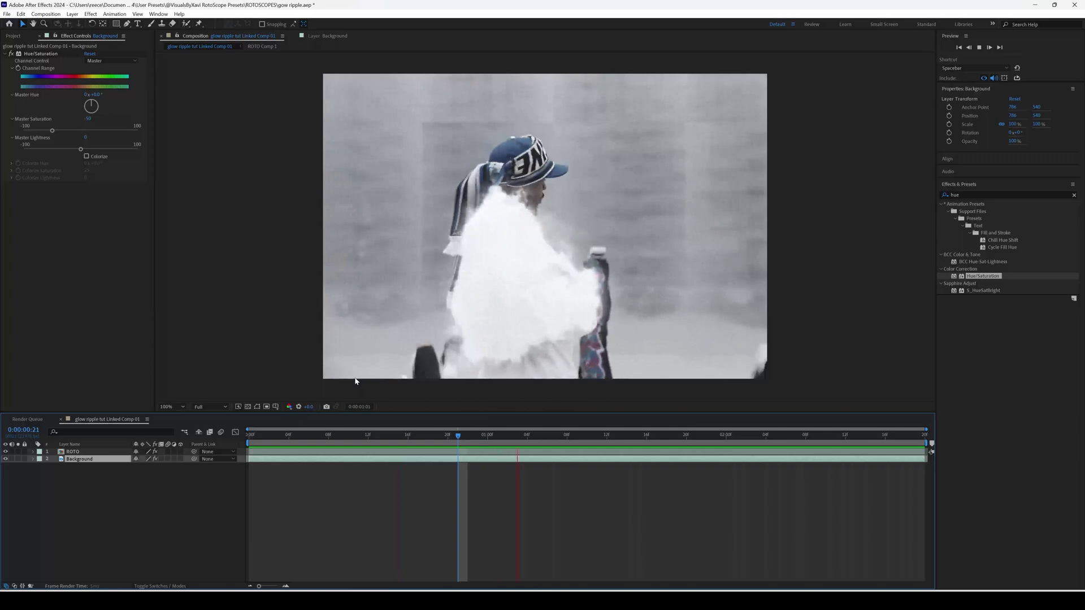
key("alt+Tab")
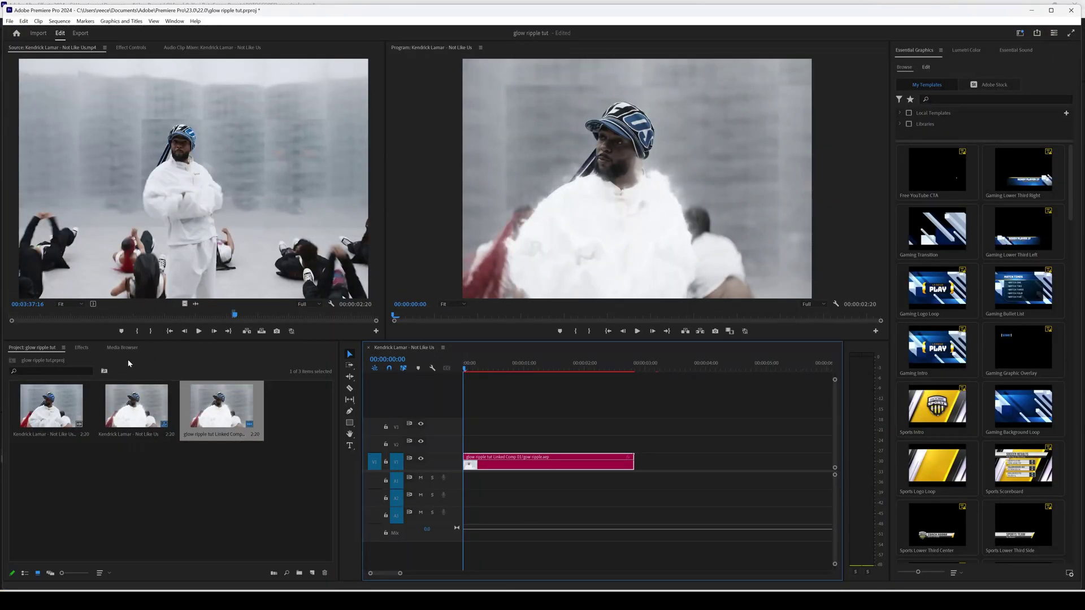
Toggle between the Effects and Project panels, ending on the project clips.
left_click(82, 348)
left_click(42, 348)
left_click(82, 349)
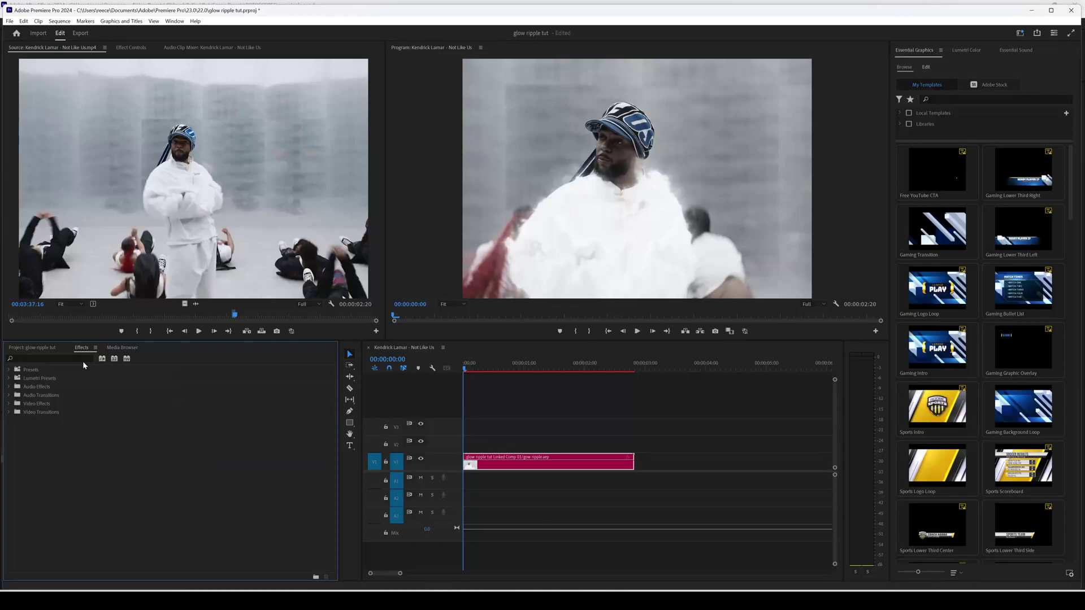
left_click(32, 347)
Scrub the linked comp on V1 and add a marker at 00:00:01:09.
left_click(510, 369)
left_click_drag(510, 368, 548, 364)
left_click(578, 562)
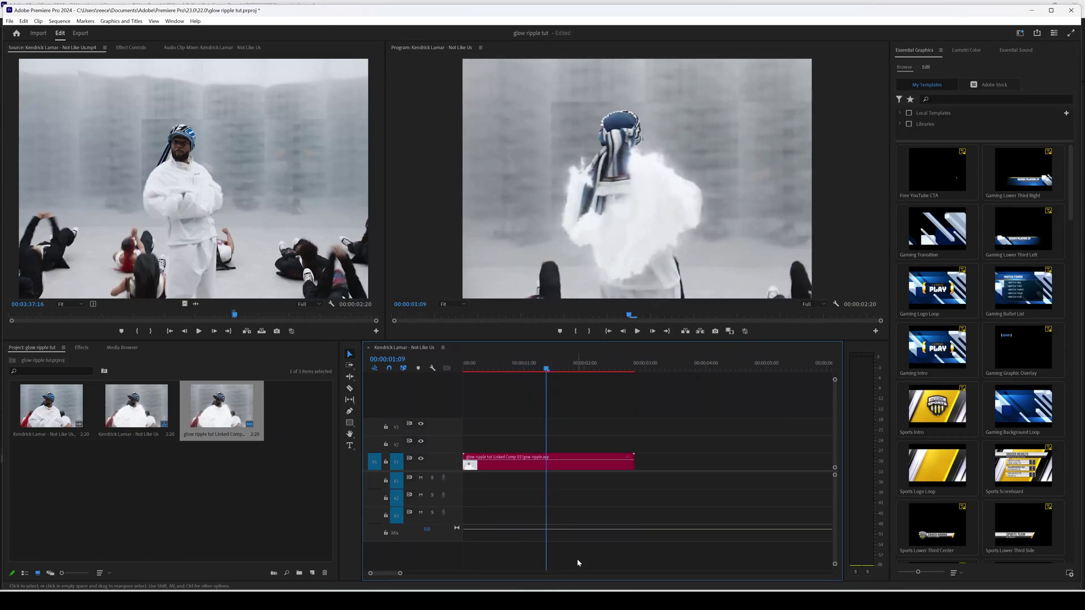
key("m")
mouse_move(547, 368)
left_mouse_down()
mouse_move(604, 372)
mouse_move(626, 552)
left_mouse_up()
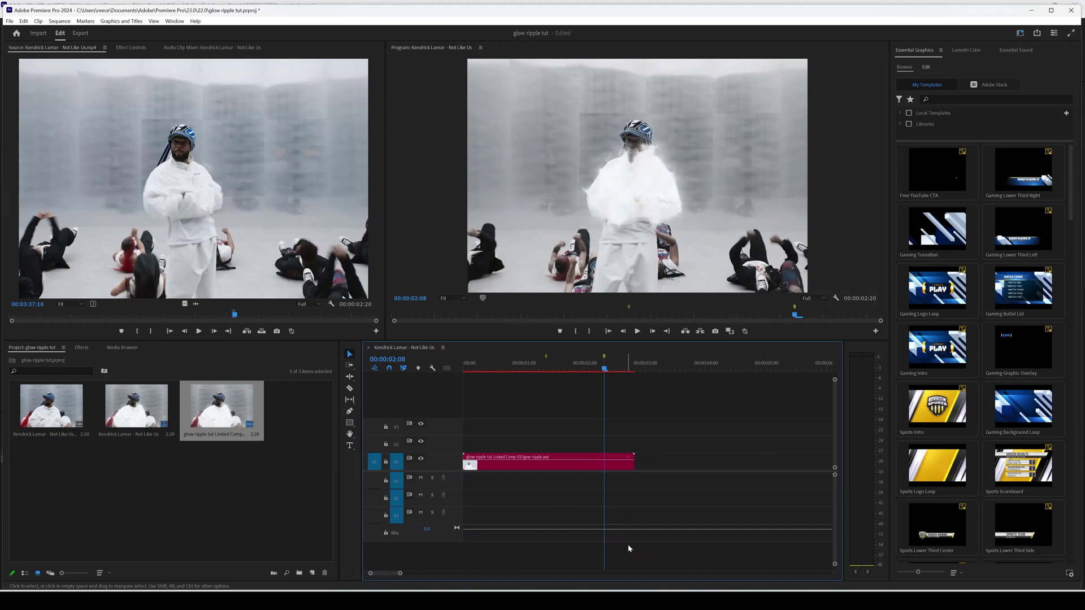
Create a new Adjustment Layer with the default settings.
left_click(312, 572)
left_click(339, 516)
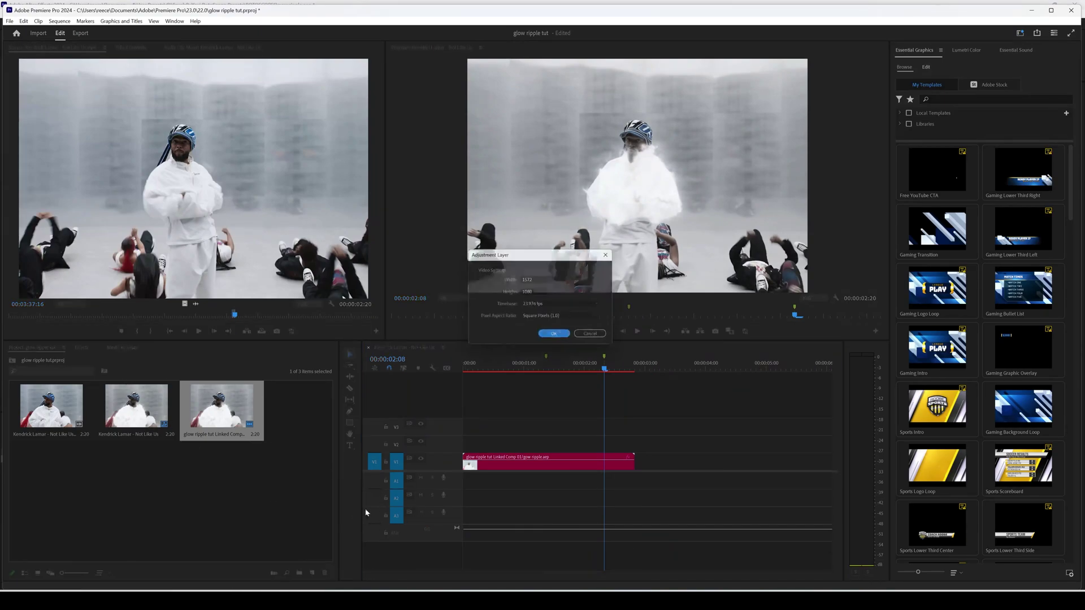
left_click(564, 338)
left_click(312, 572)
left_click(339, 515)
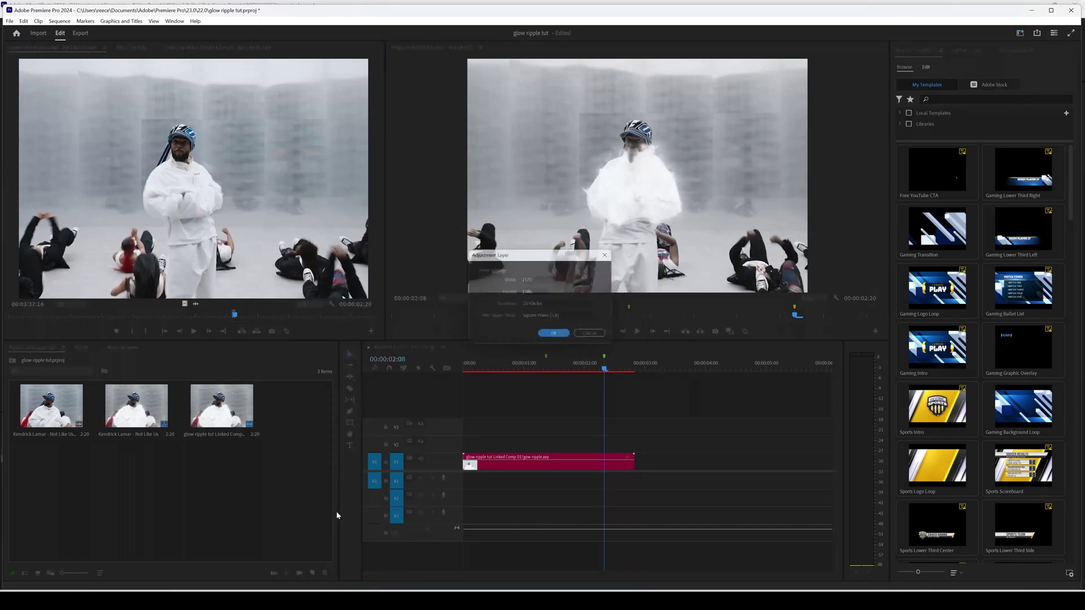
key("Return")
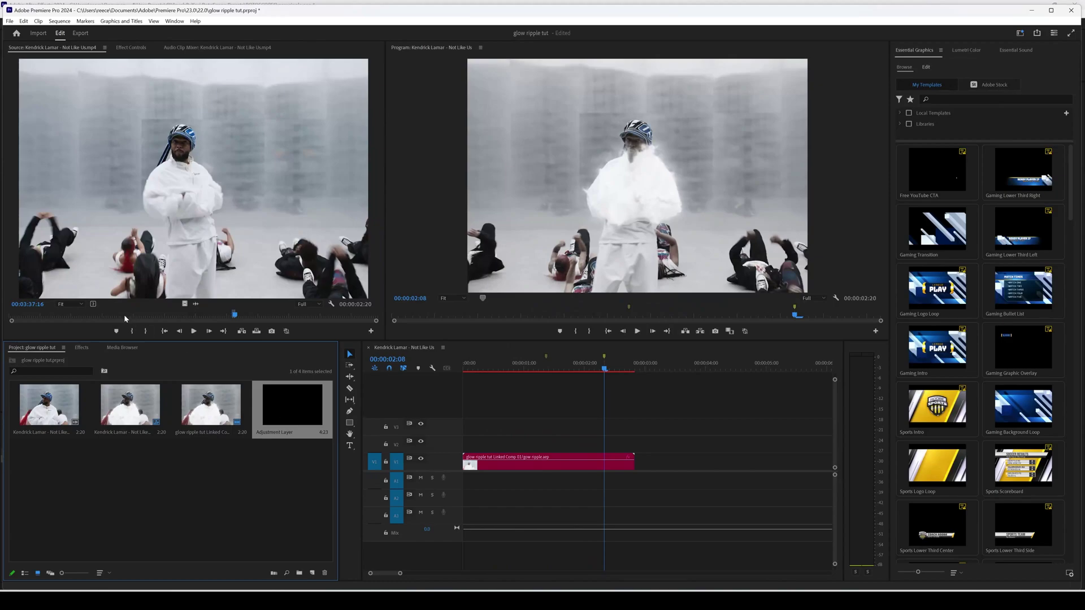
Mark an eight-frame In/Out range on the adjustment layer and drop it onto V2.
double_click(281, 402)
left_click(139, 331)
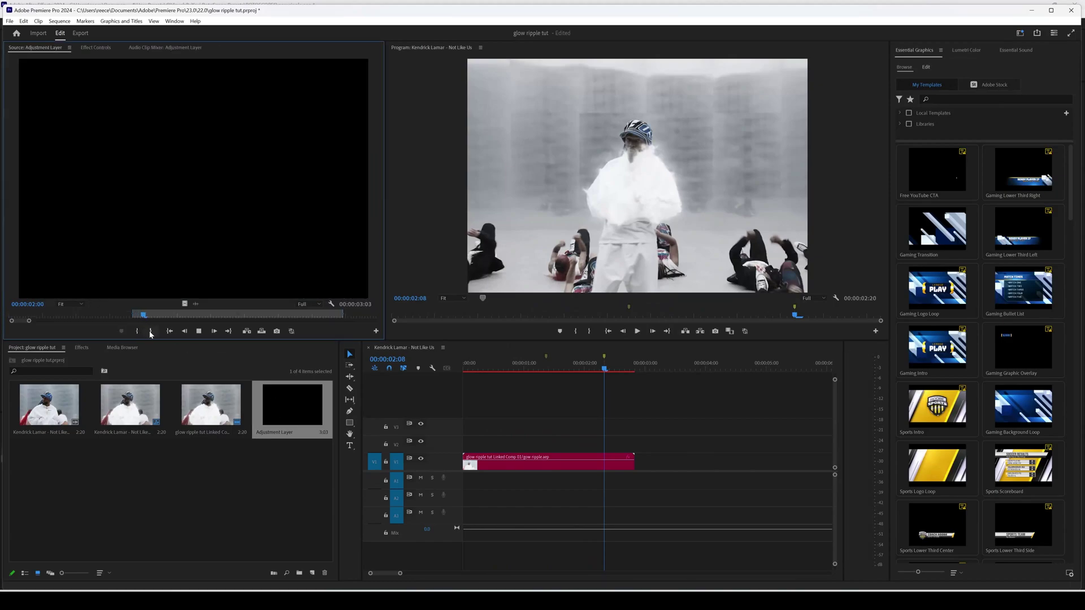
left_click(151, 333)
left_click_drag(158, 315, 543, 448)
Nudge the V2 adjustment clip to line up with 00:00:01:09.
left_click_drag(400, 574, 389, 574)
left_click_drag(533, 451, 529, 452)
left_click(526, 366)
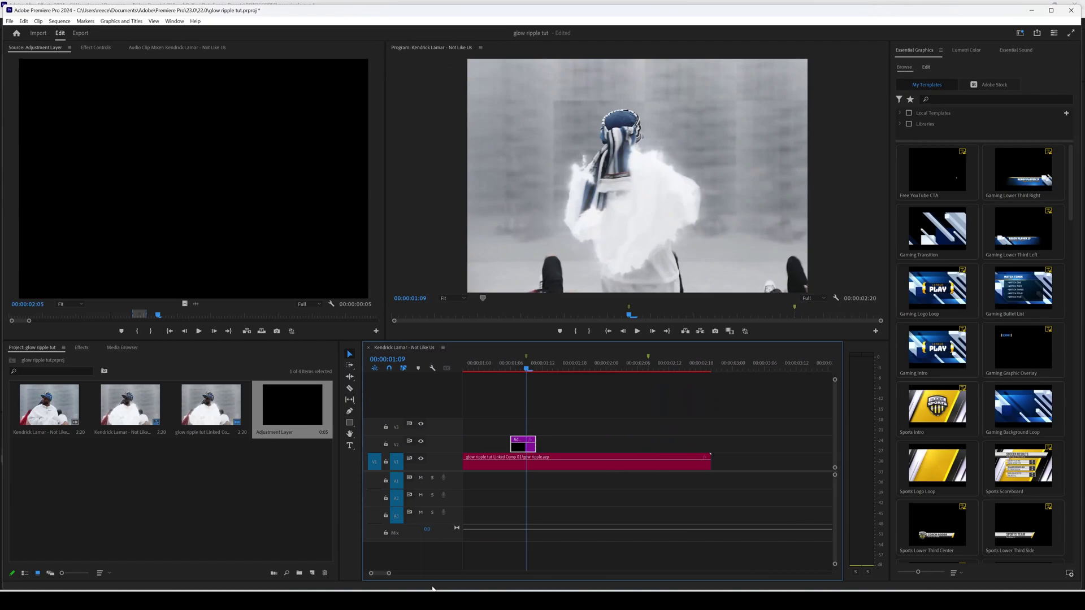
left_click_drag(389, 575, 383, 574)
left_click_drag(576, 449, 597, 450)
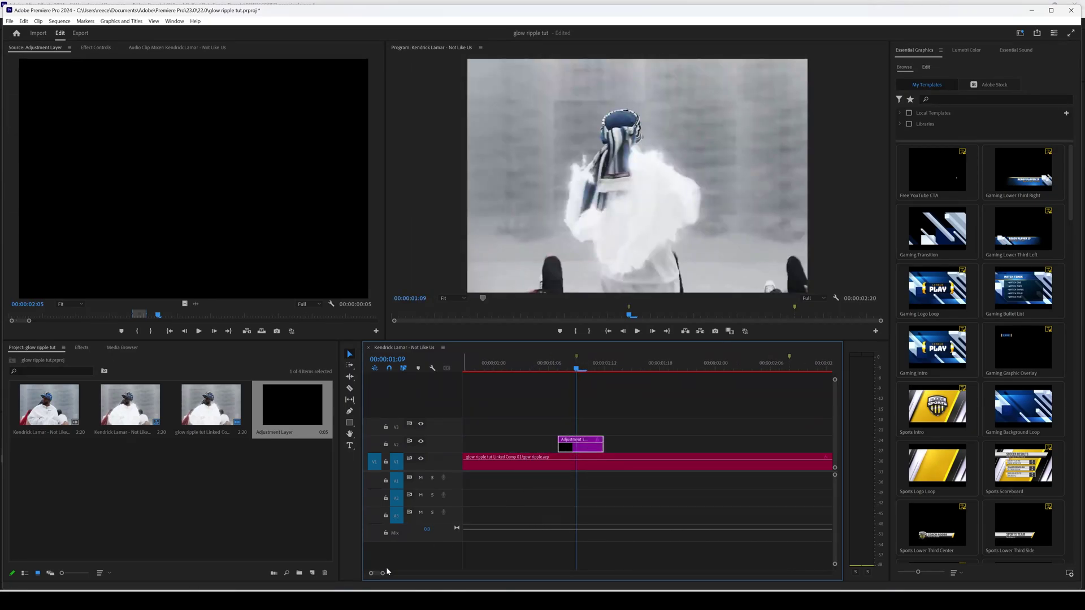
left_click_drag(382, 573, 393, 574)
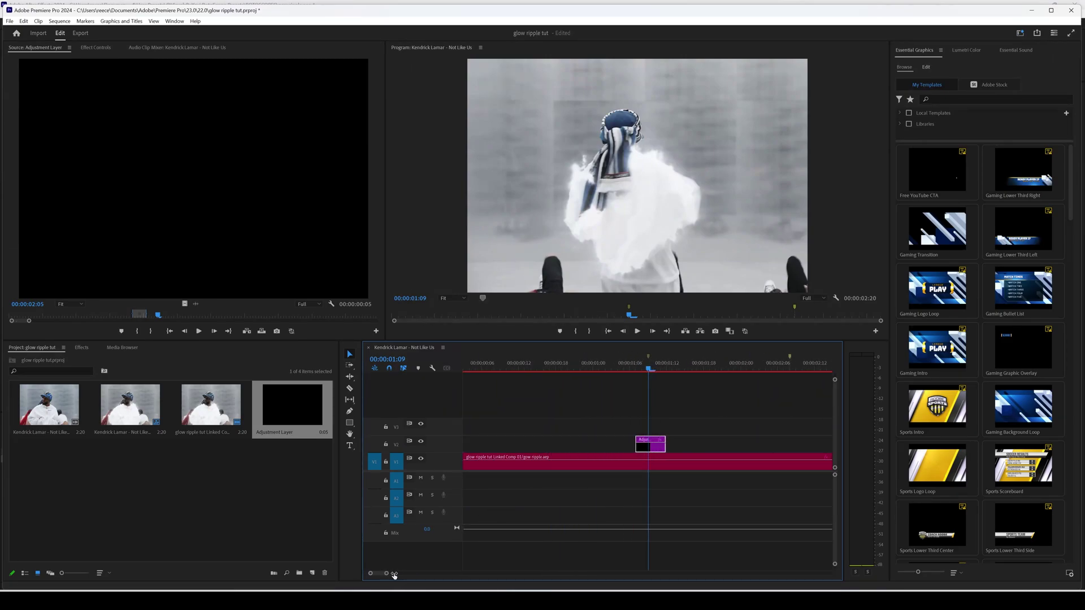
left_click(82, 347)
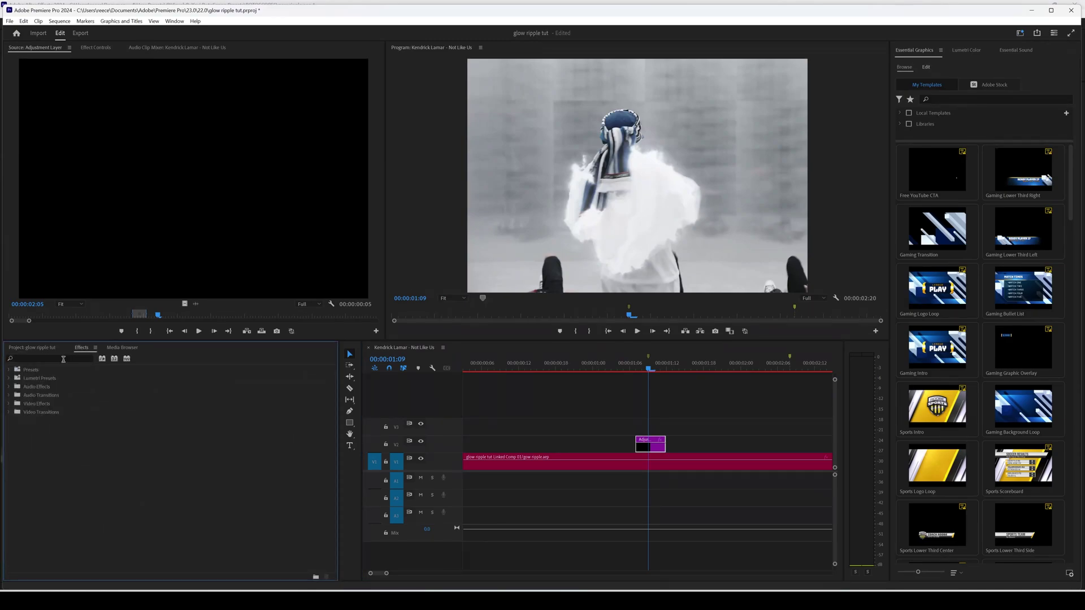
Apply the SMALL SHAKE EFFECT preset to the V2 adjustment clip.
left_click(9, 369)
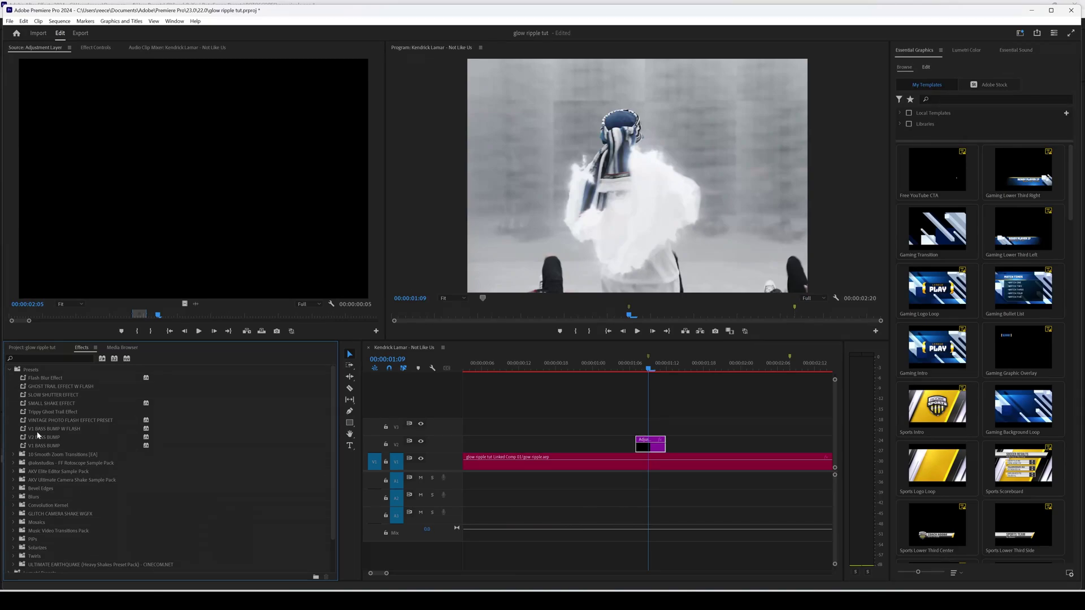
left_click(51, 404)
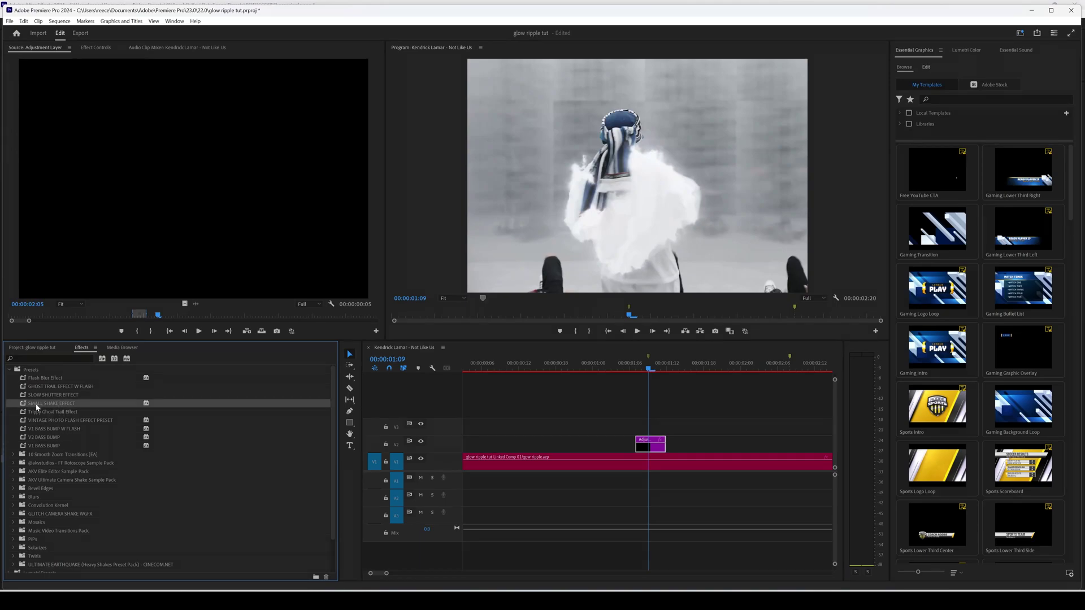
left_click_drag(50, 406, 649, 444)
left_click(556, 383)
Play back the section around one second to check the shake.
left_click_drag(388, 575, 401, 574)
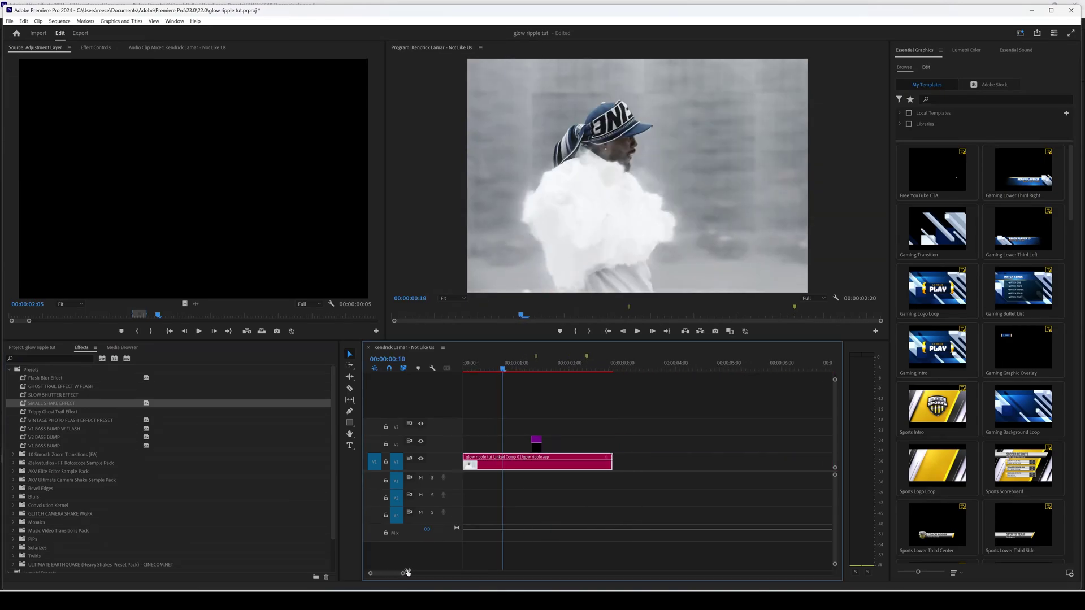
key("space")
left_click(516, 365)
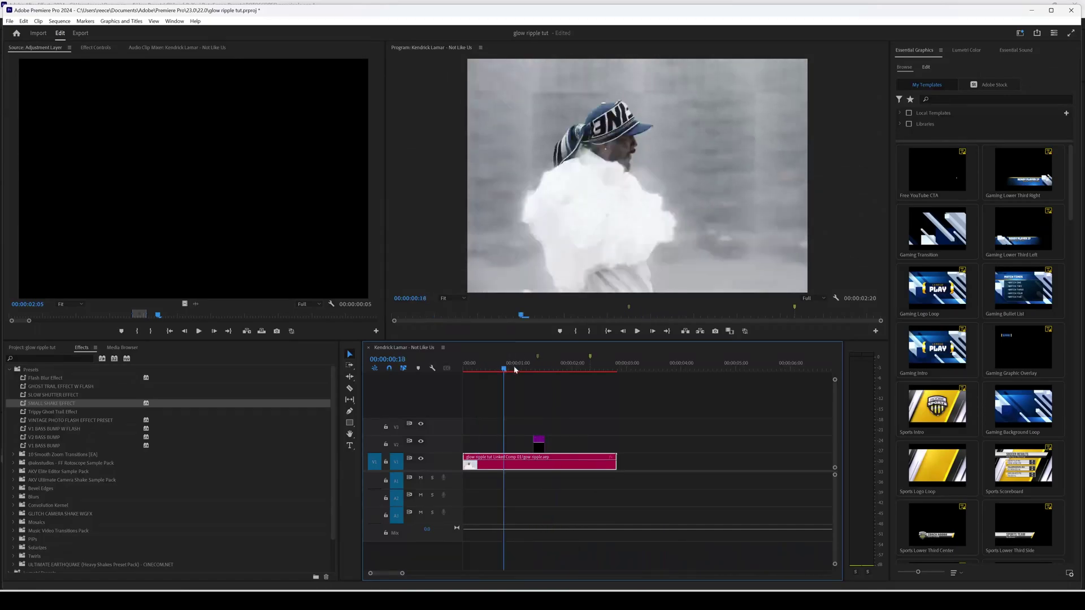
key("space")
left_click_drag(524, 368, 483, 367)
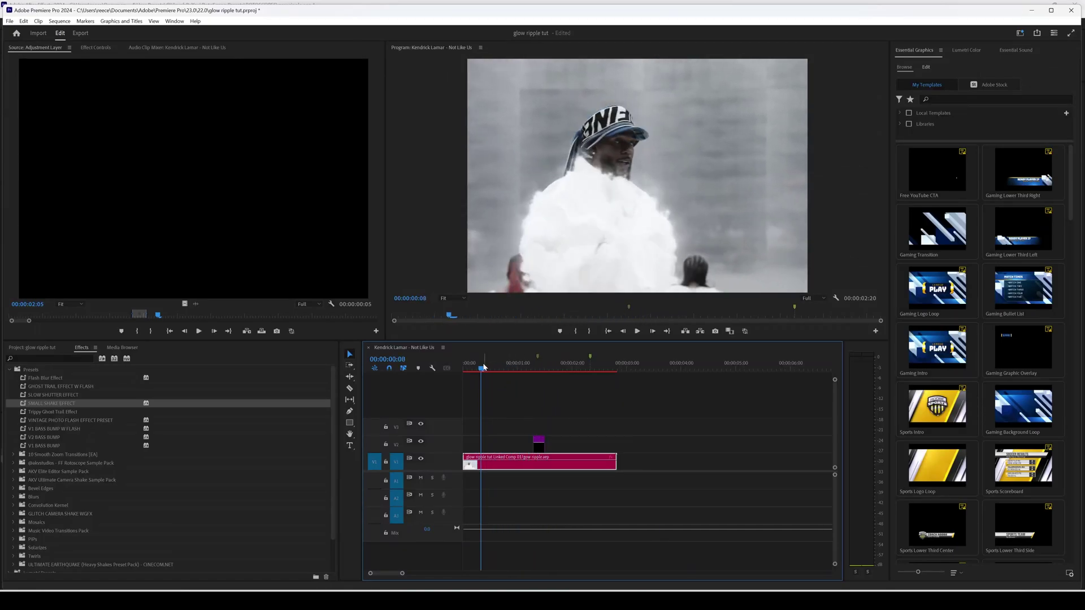
key("space")
Place a second shake clip later on V2, lengthen it two frames, and reapply SMALL SHAKE EFFECT.
key("space")
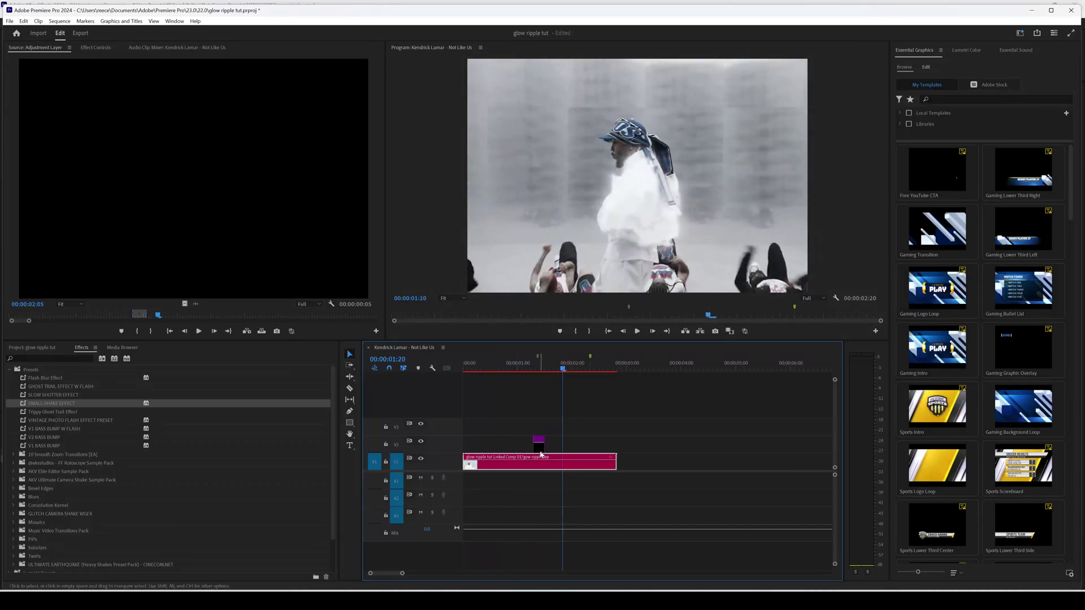
left_click_drag(557, 450, 592, 446)
key("space")
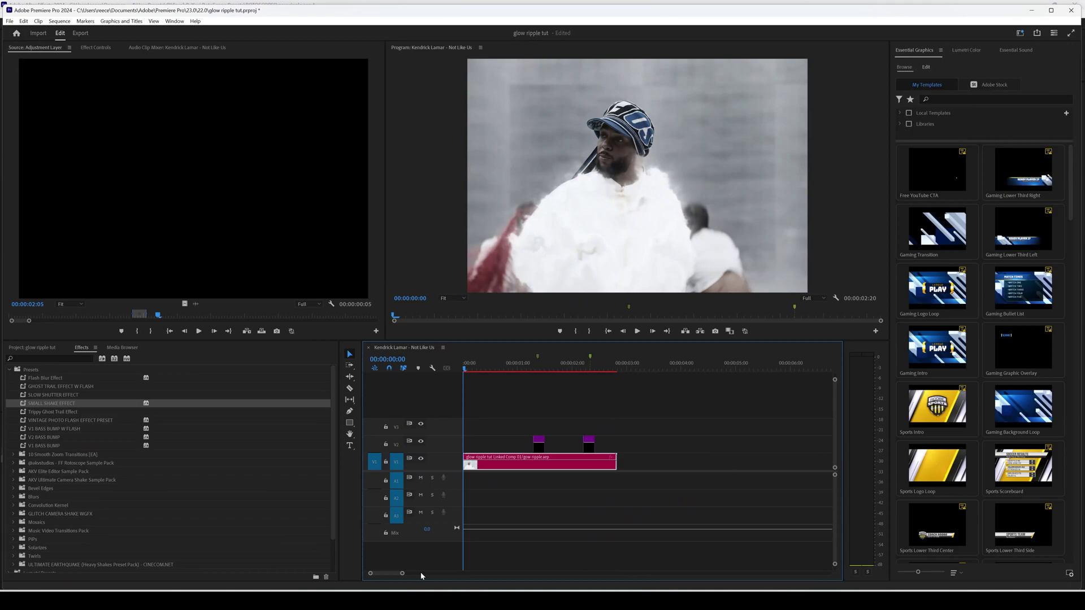
left_click_drag(403, 575, 389, 574)
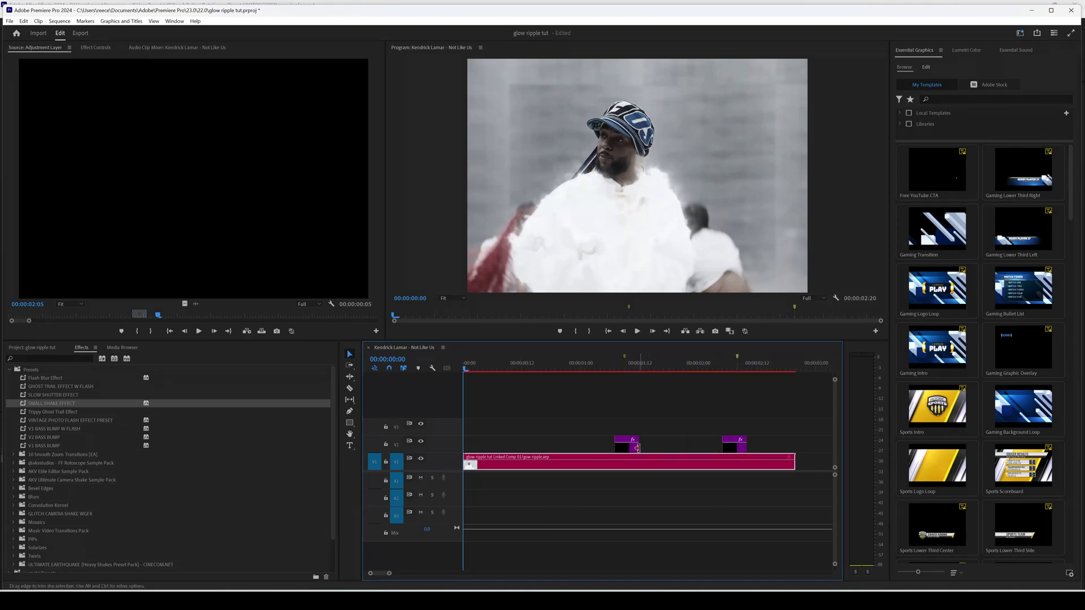
left_click_drag(637, 447, 645, 448)
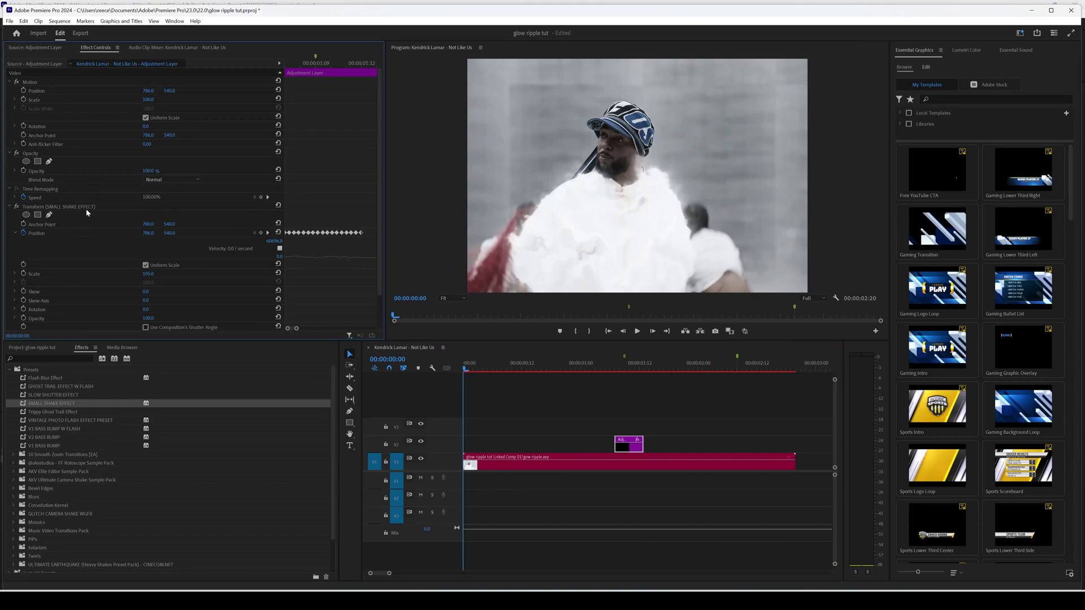
left_click(86, 208)
key("Delete")
left_click_drag(80, 405, 746, 450)
Scrub through the second shake and select the adjustment layer item in the project.
left_click_drag(726, 364, 582, 365)
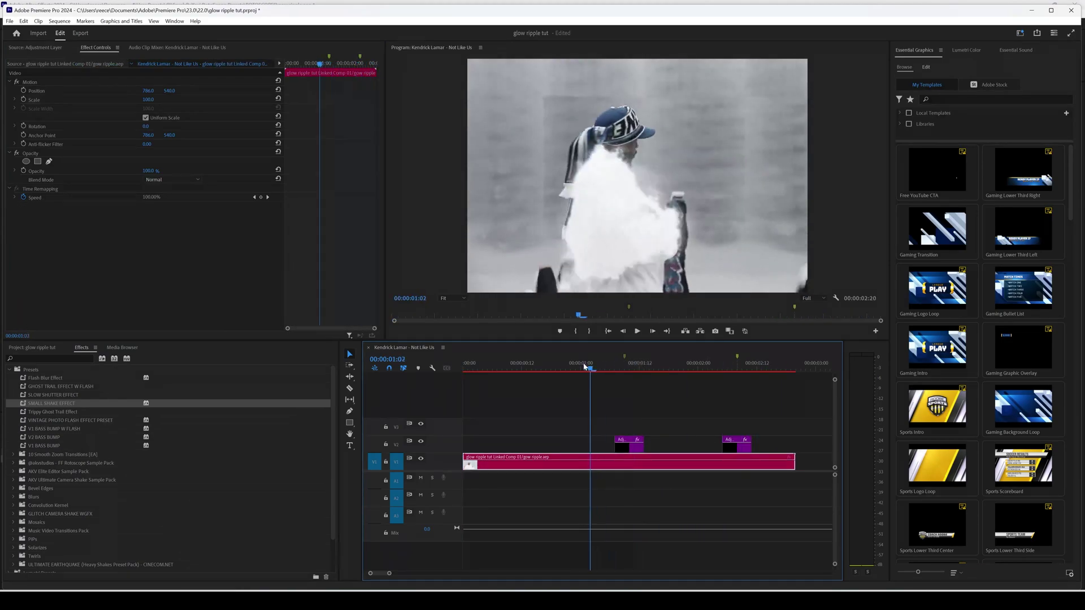
left_click(32, 348)
left_click(291, 410)
left_click(216, 323)
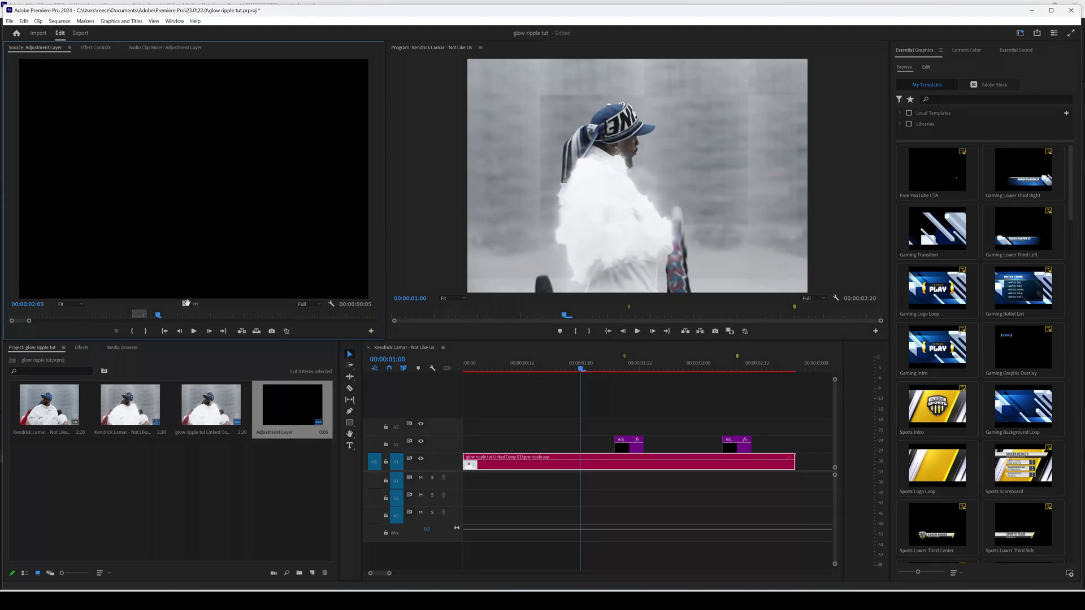
Place an adjustment layer on V3 carrying the VINTAGE PHOTO FLASH EFFECT PRESET and scrub through it.
left_click_drag(388, 310, 12, 413)
key("shift+7")
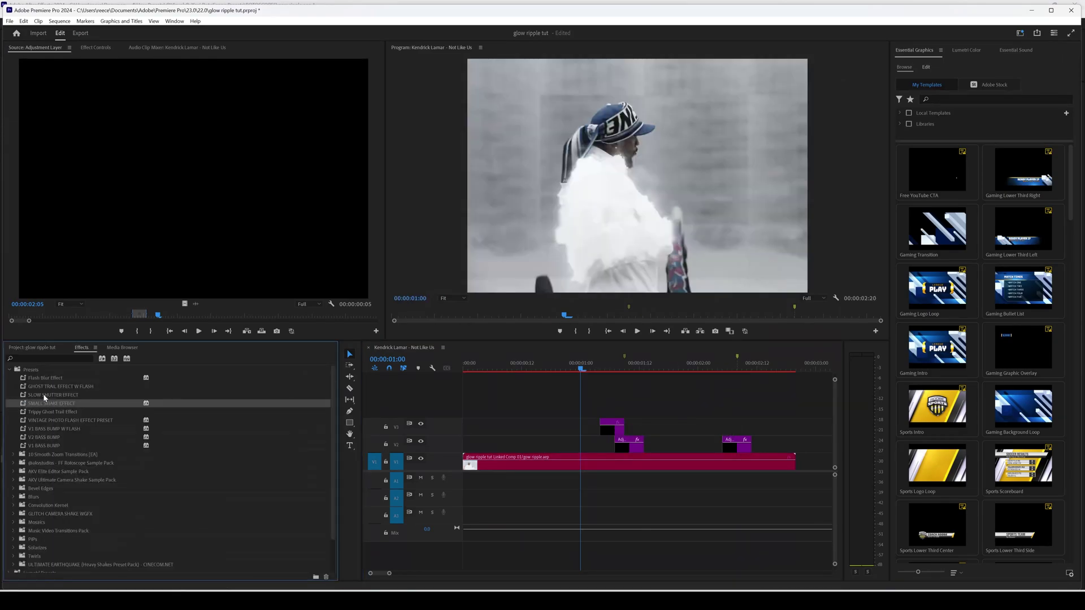
left_click(27, 421)
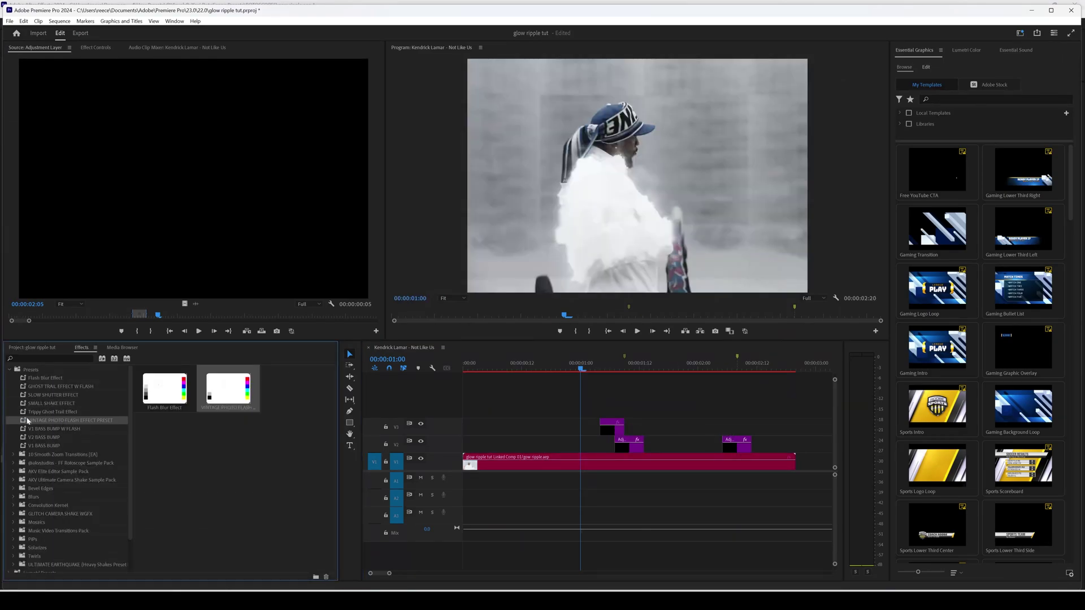
left_click_drag(60, 420, 615, 428)
left_click(527, 369)
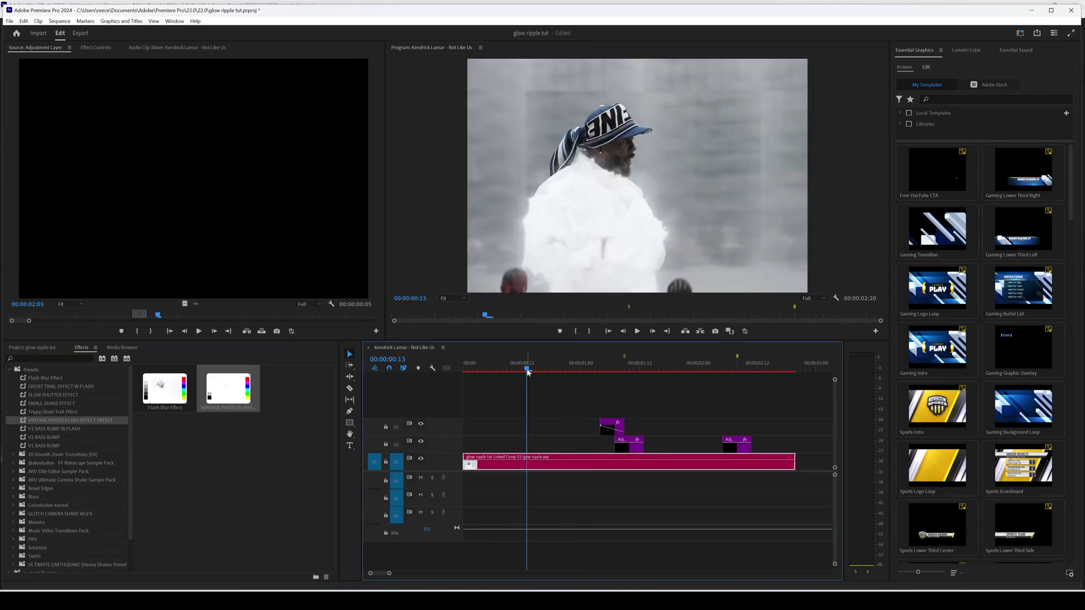
left_click_drag(528, 372, 572, 368)
Add a copy of the flash clip later on V3 and play the edit from the start.
left_click_drag(612, 424, 761, 428)
key("space")
key("Home")
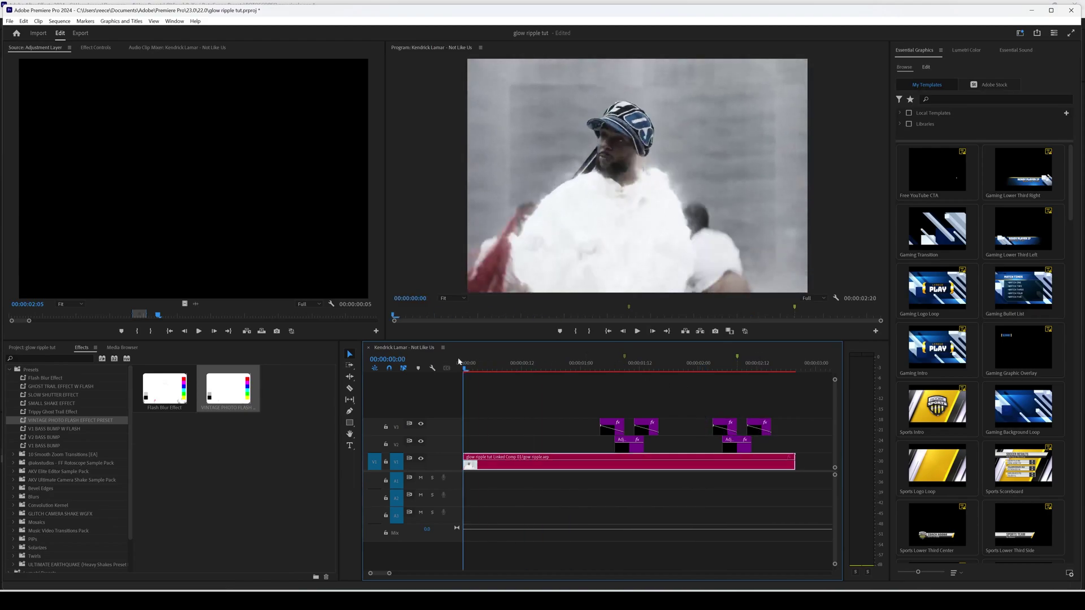
key("space")
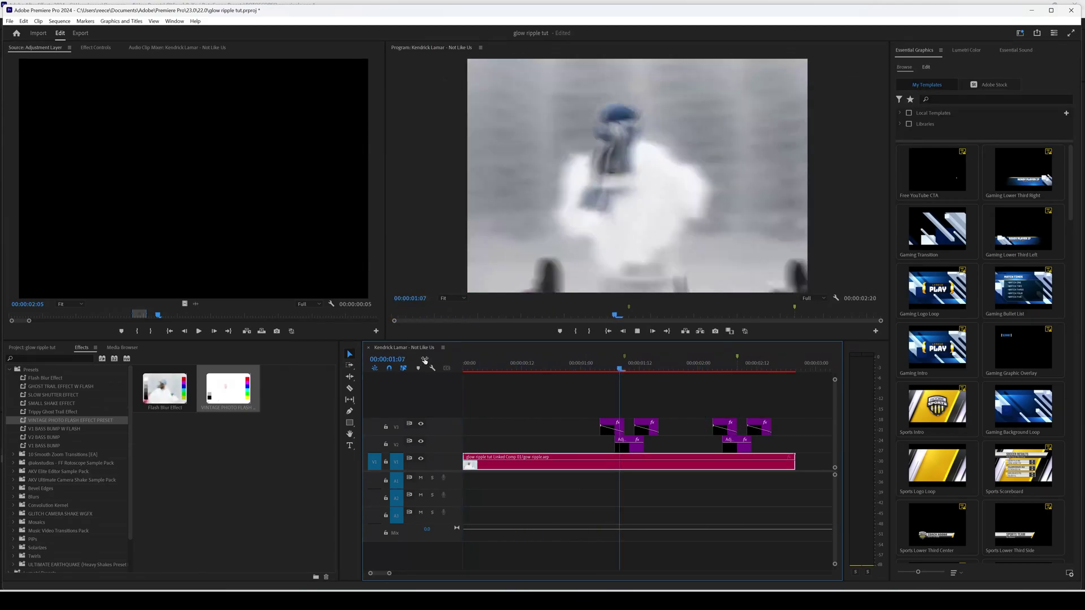
key("space")
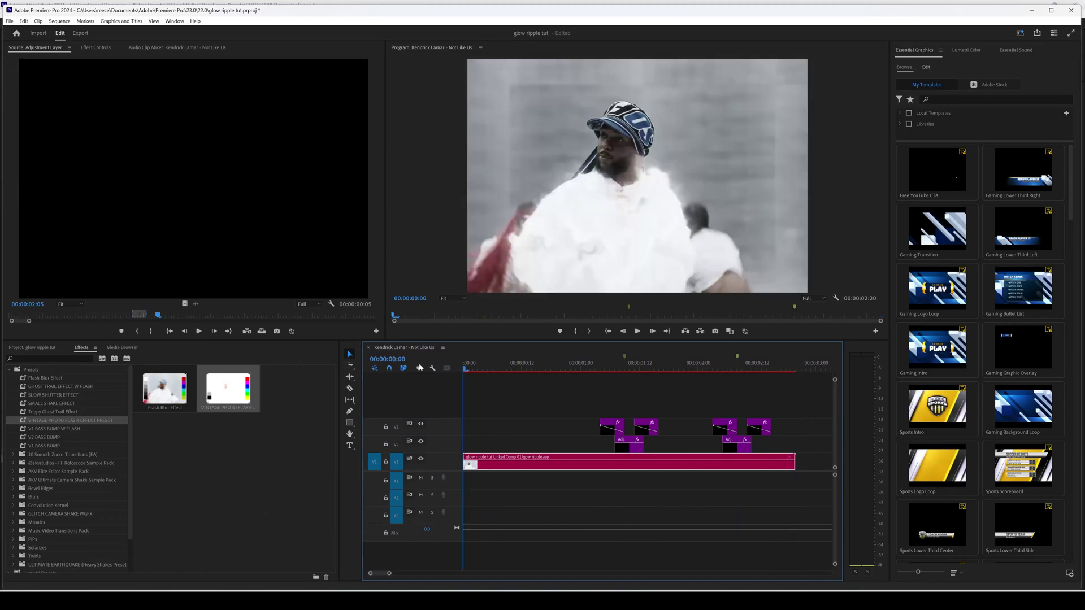